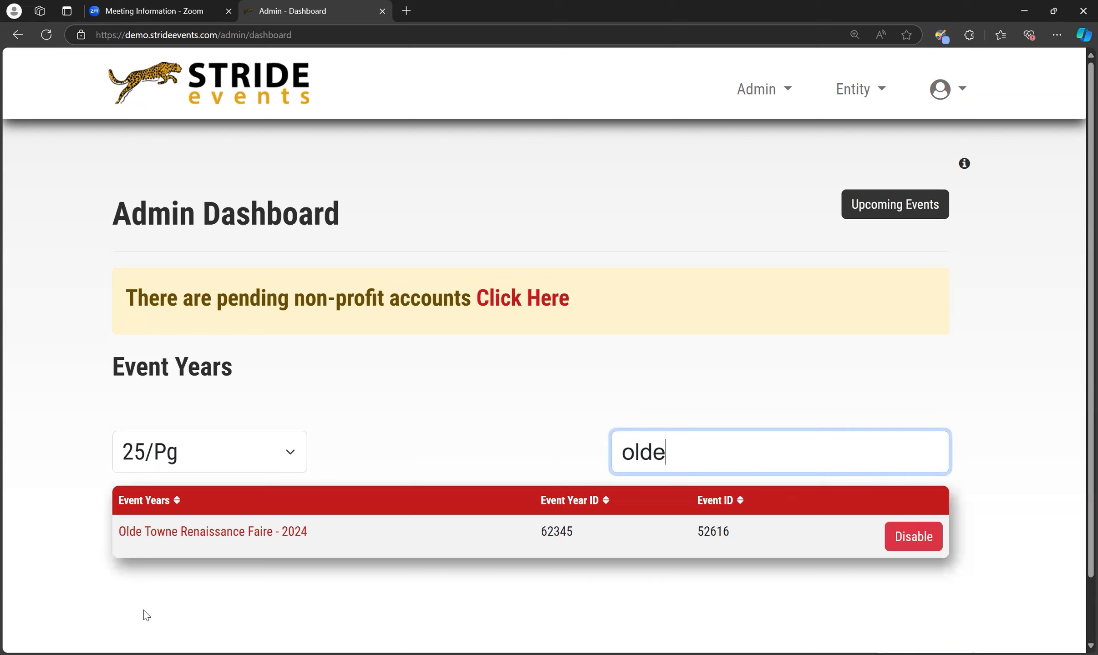
Open the ticket bundles page of the Olde Towne Renaissance Faire - 2024 event from its promo code management
{"action": "left_click", "coordinate": [193, 533]}
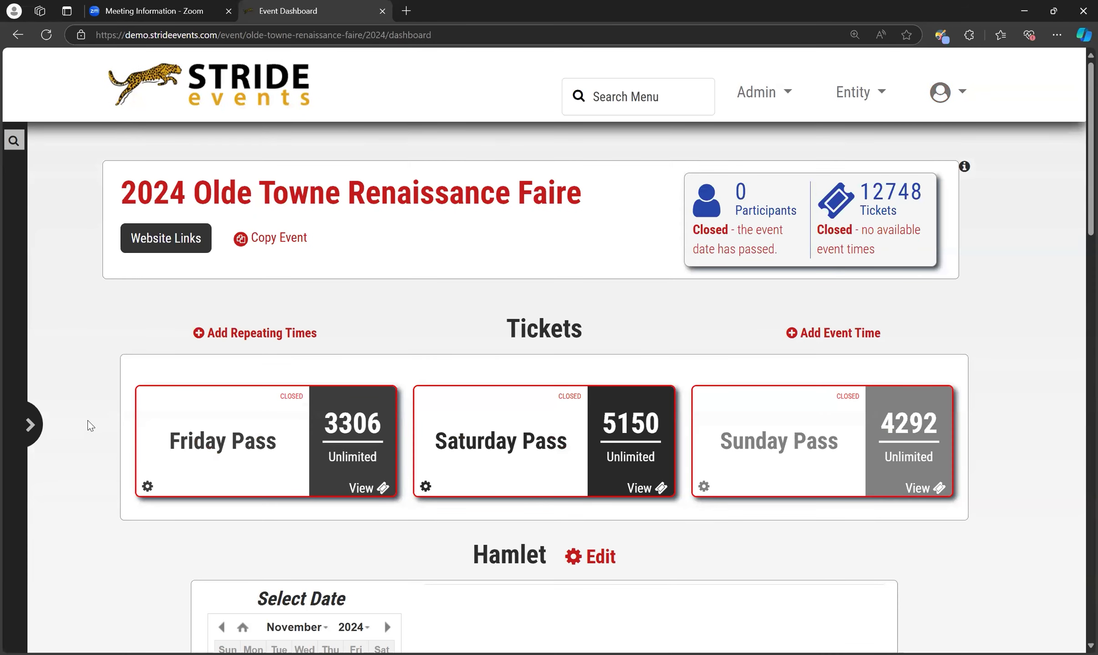
{"action": "left_click", "coordinate": [30, 424]}
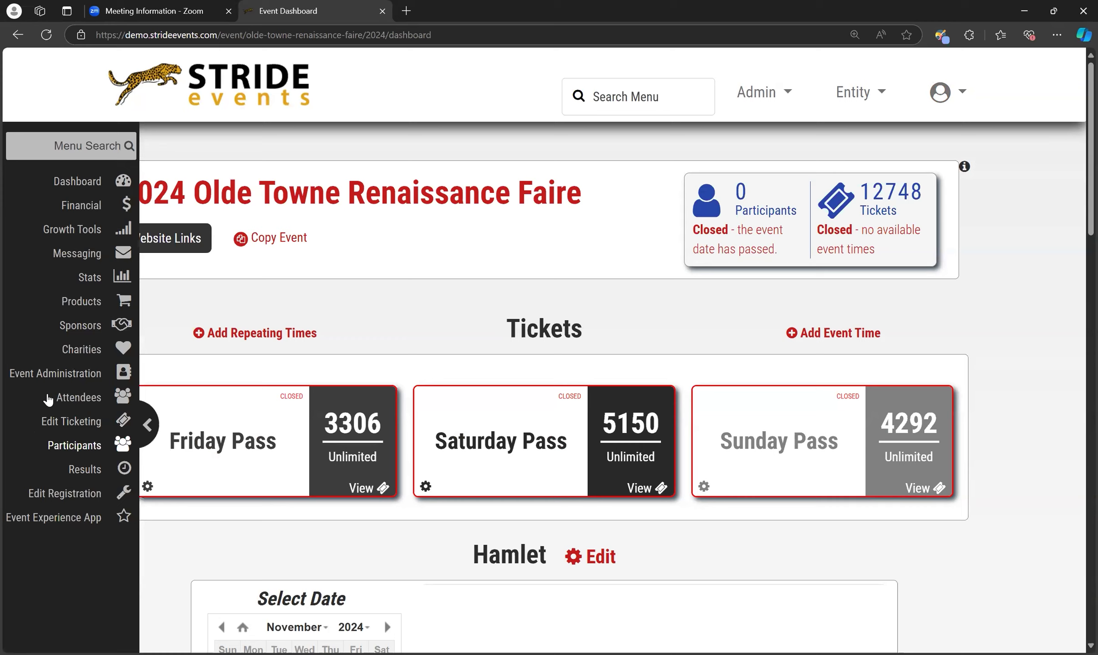
{"action": "left_click", "coordinate": [69, 230]}
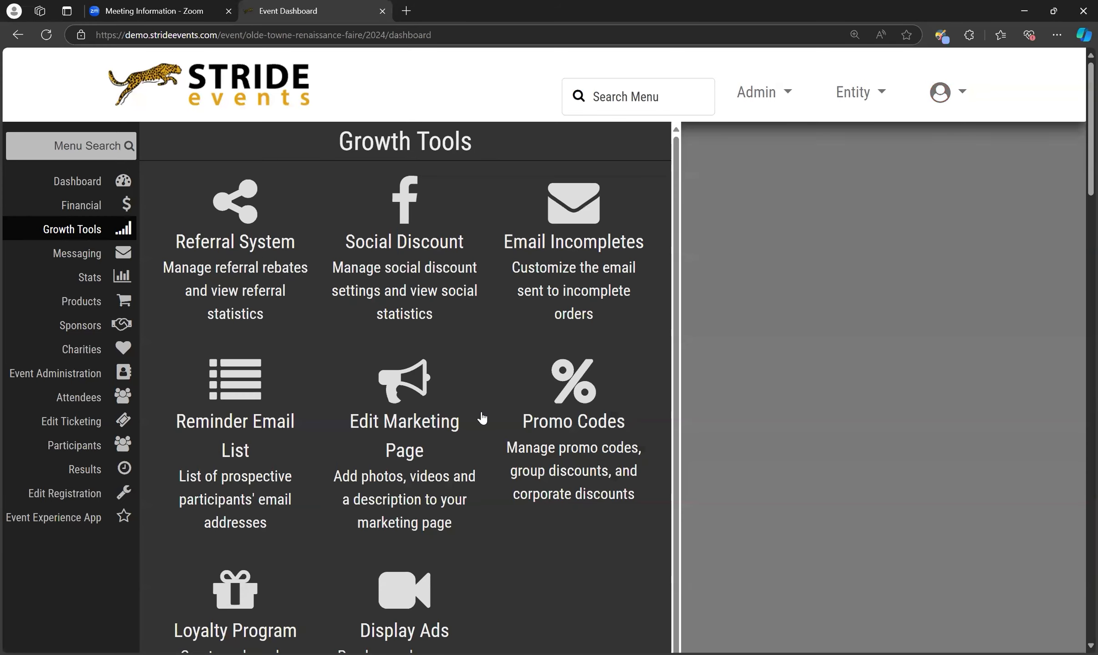
{"action": "left_click", "coordinate": [526, 450]}
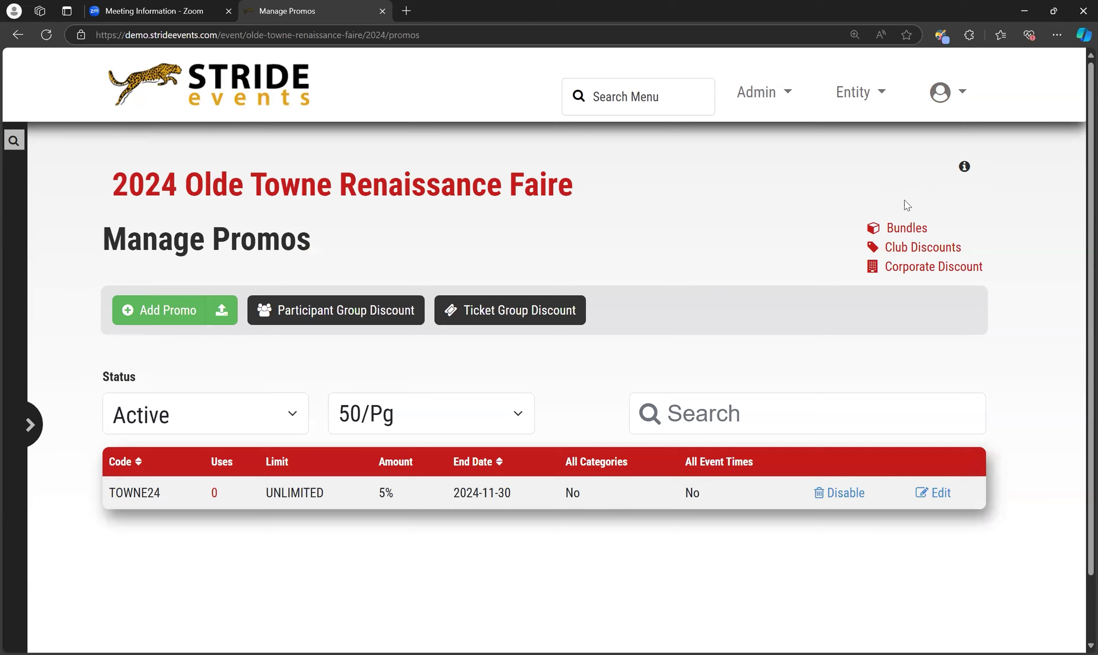
{"action": "left_click", "coordinate": [916, 234]}
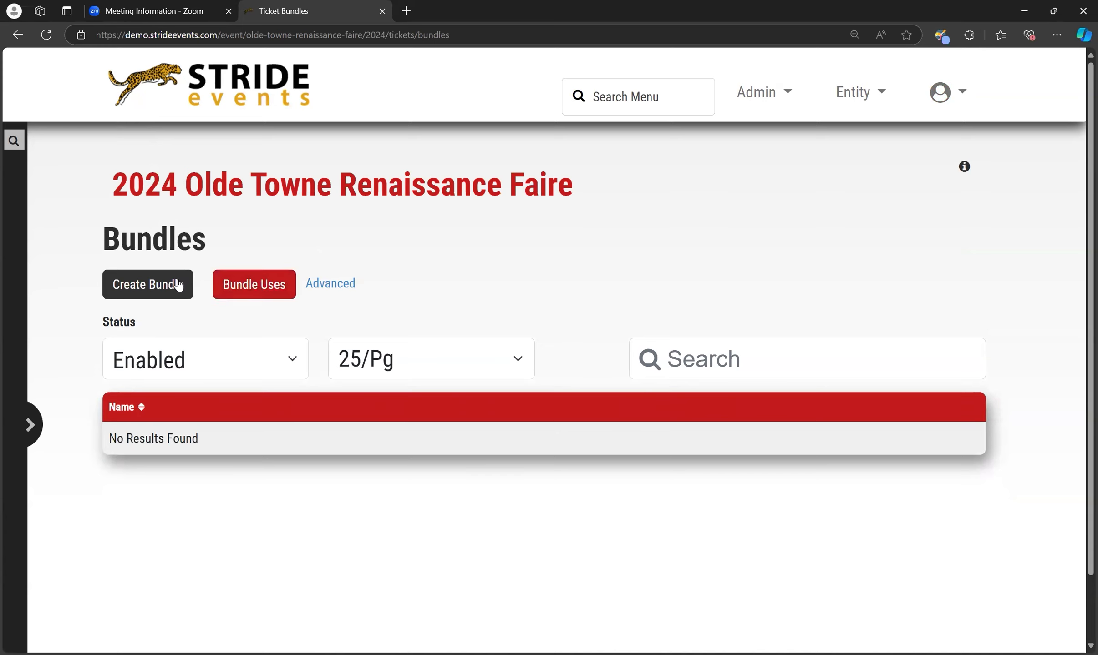
Open the advanced bundle settings and review the singular and plural bundle labels
{"action": "left_click", "coordinate": [348, 286]}
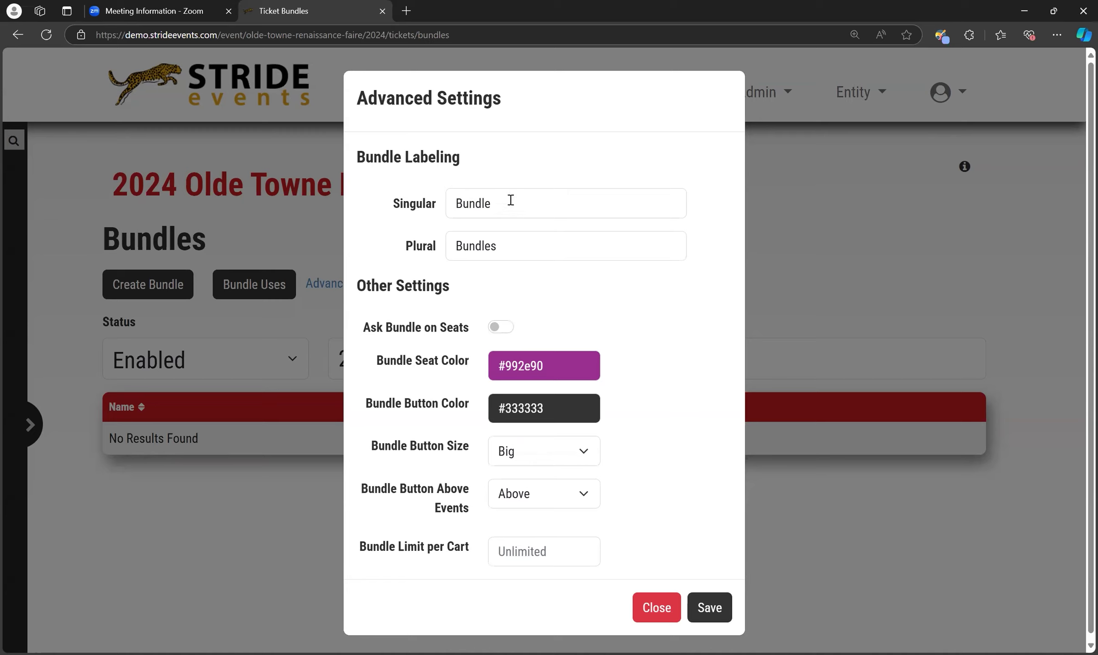
{"action": "left_click_drag", "start_coordinate": [510, 204], "coordinate": [455, 214]}
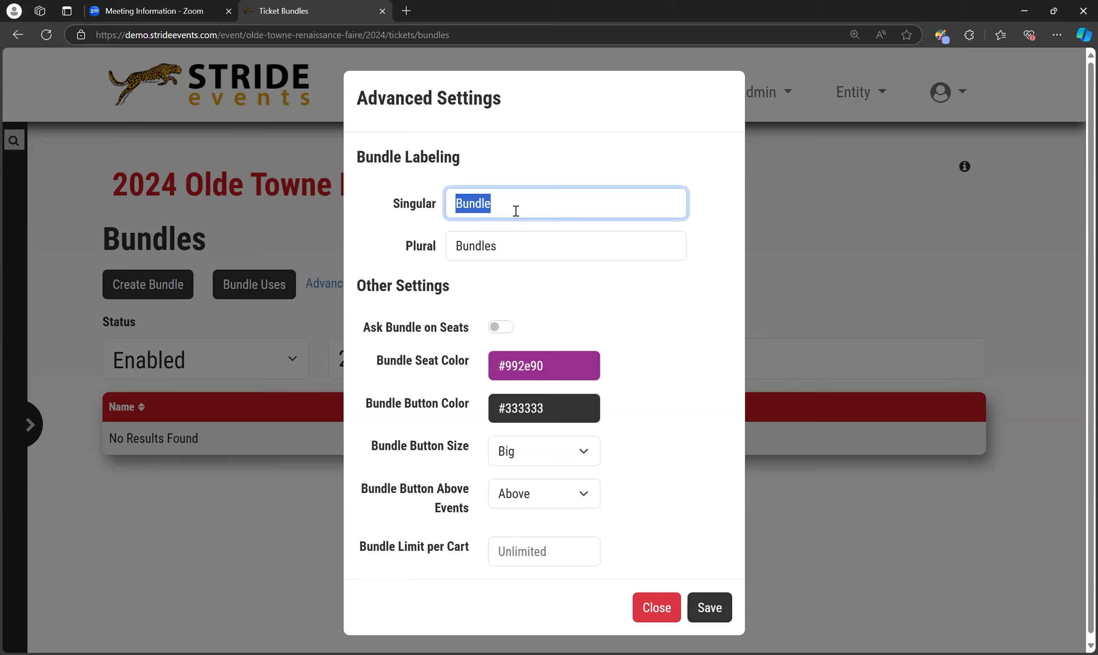
{"action": "left_click_drag", "start_coordinate": [517, 235], "coordinate": [460, 262]}
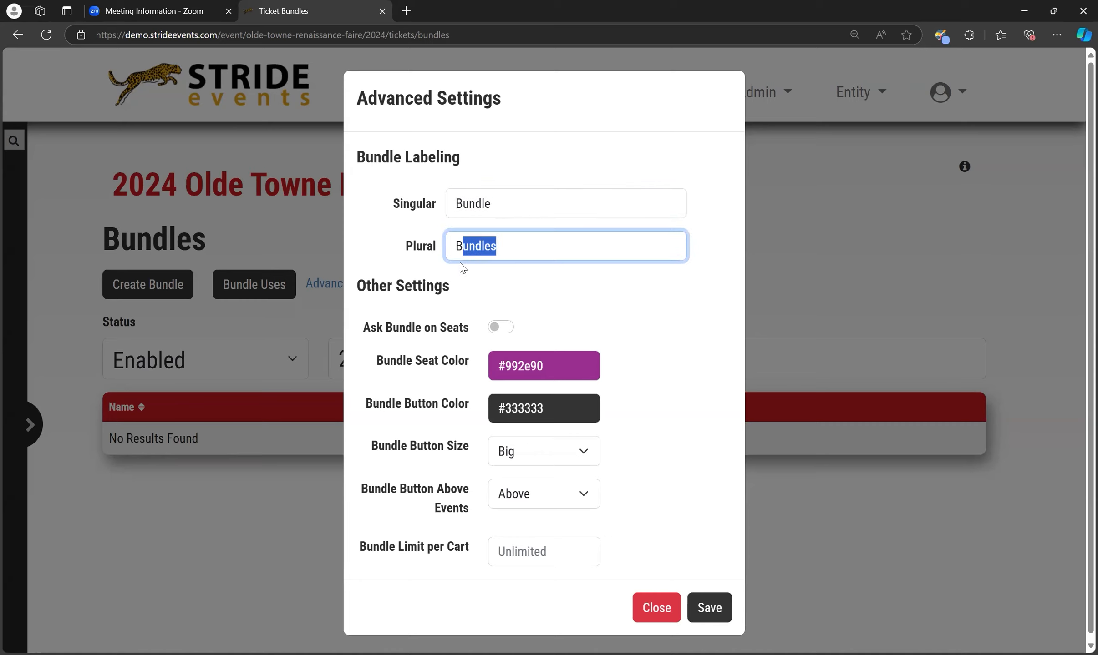
{"action": "left_click", "coordinate": [576, 244]}
Examine the Ask Bundle on Seats option, the bundle button's size and position choices, and the bundle limit per cart
{"action": "left_click", "coordinate": [500, 328]}
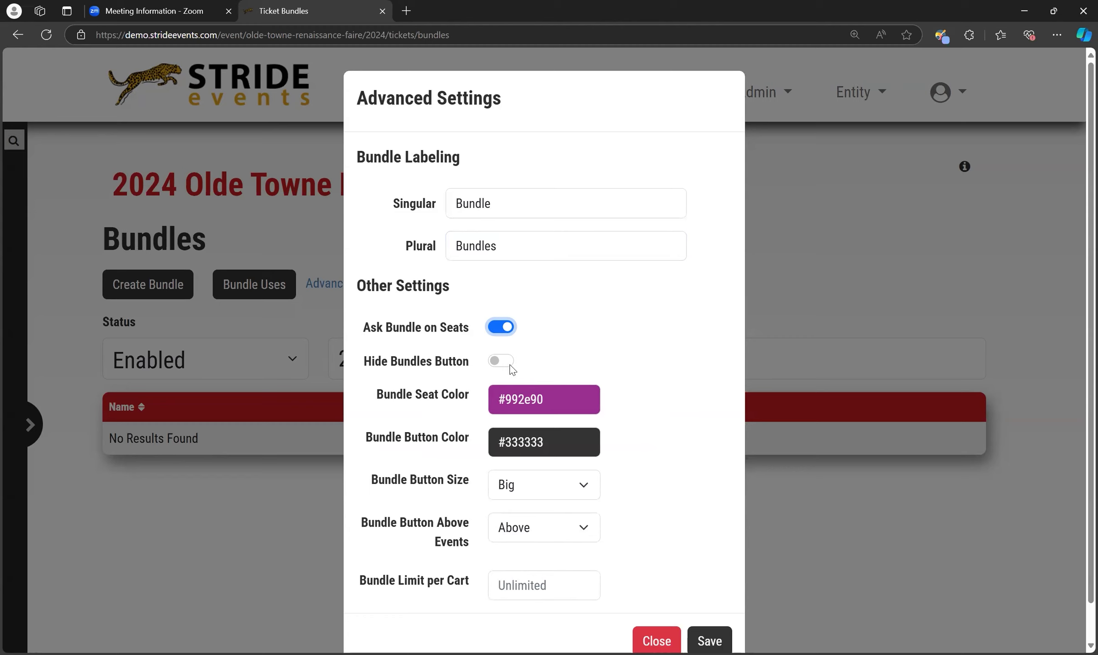
{"action": "left_click", "coordinate": [500, 328]}
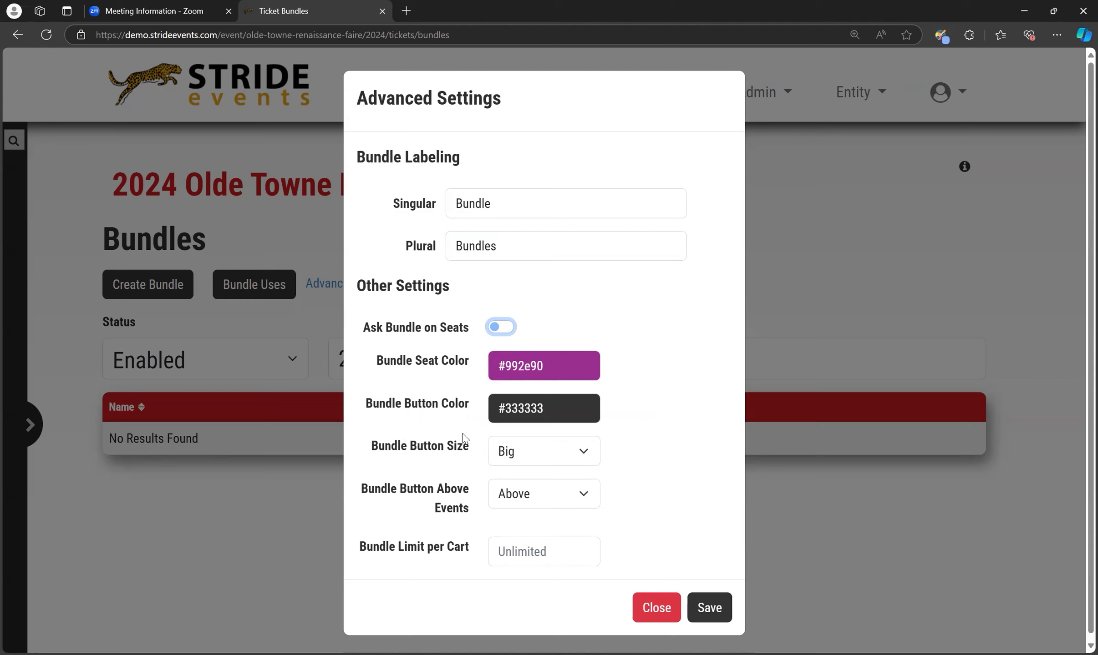
{"action": "left_click", "coordinate": [550, 456]}
{"action": "left_click", "coordinate": [490, 436]}
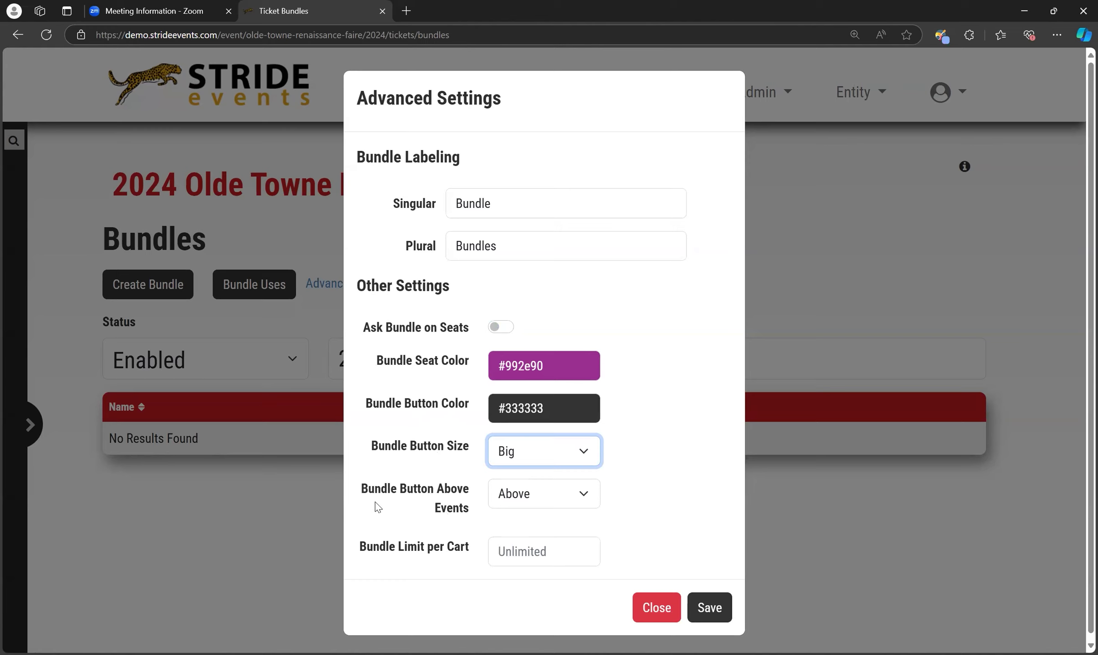
{"action": "left_click", "coordinate": [548, 497]}
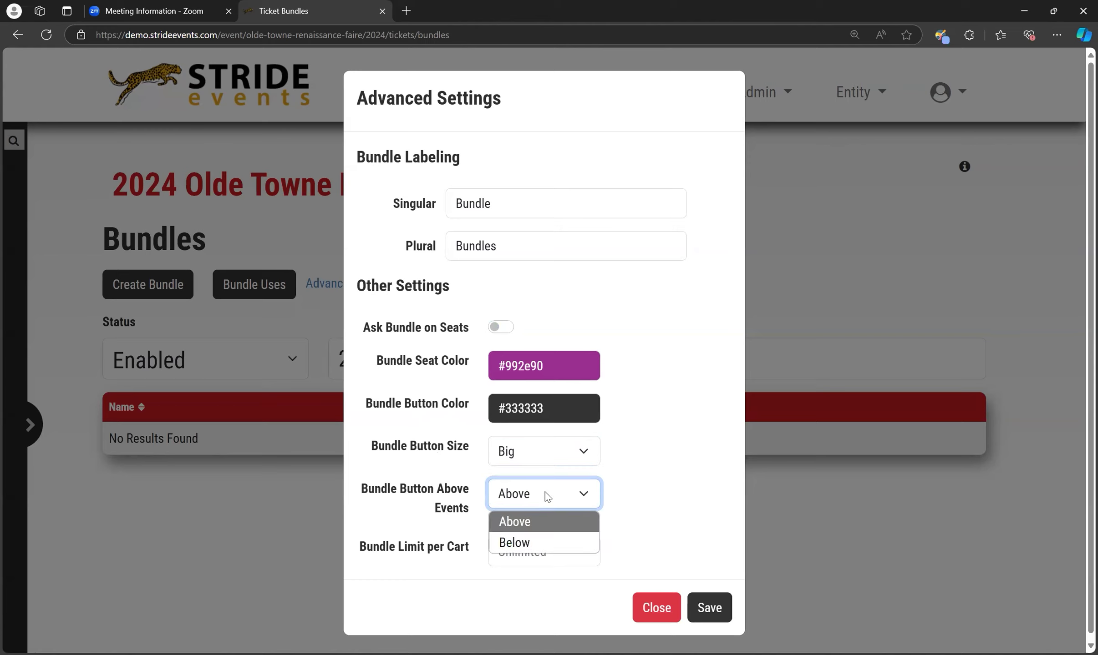
{"action": "left_click", "coordinate": [547, 496]}
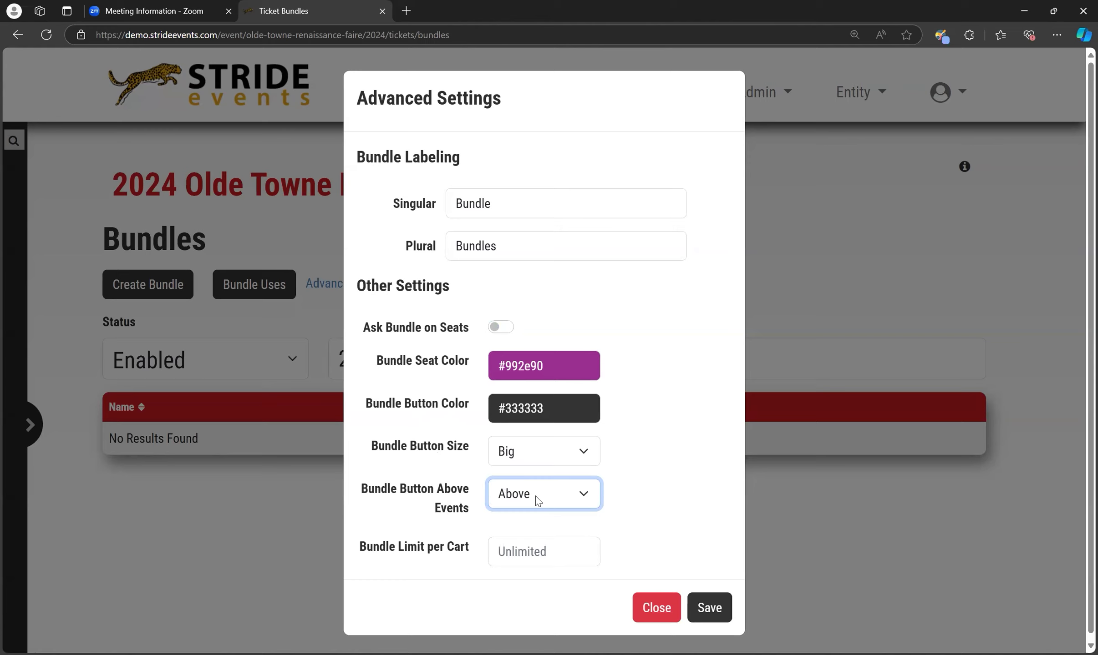
{"action": "left_click", "coordinate": [518, 552]}
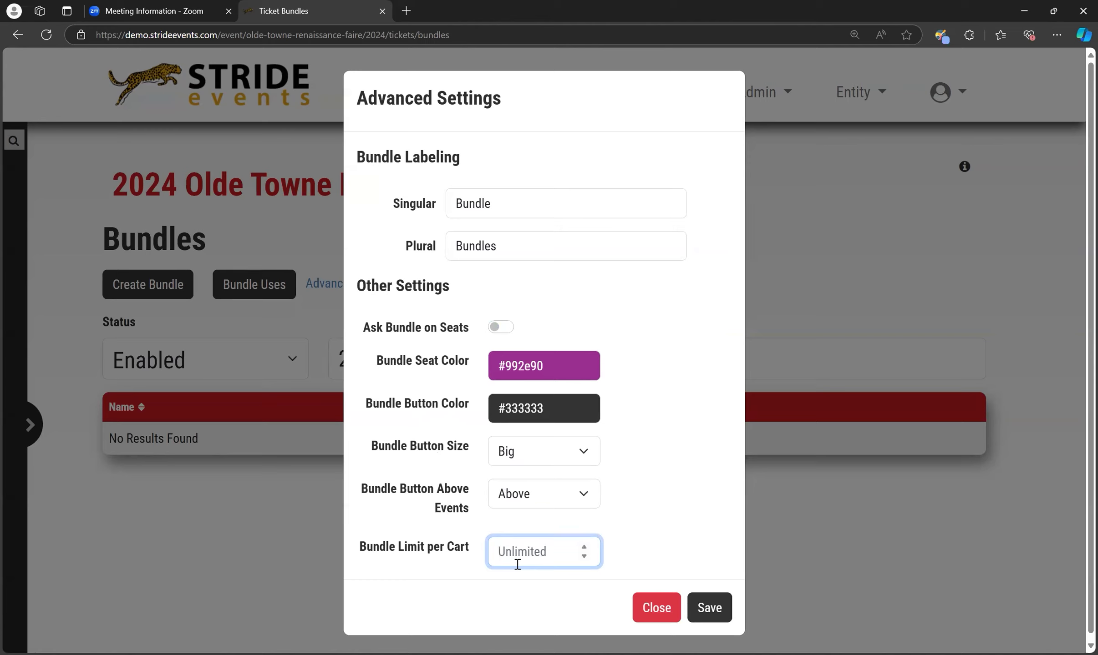
Save the advanced bundle settings and close them
{"action": "left_click", "coordinate": [722, 603]}
{"action": "scroll", "coordinate": [625, 486], "scroll_direction": "down", "scroll_amount": 1}
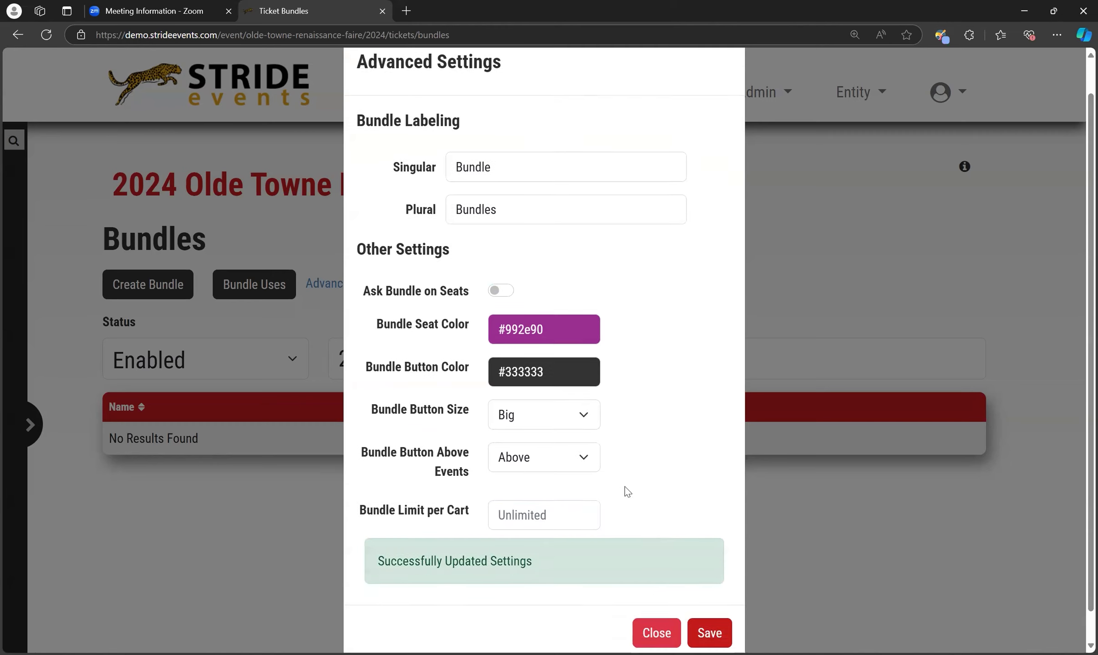
{"action": "left_click", "coordinate": [657, 602]}
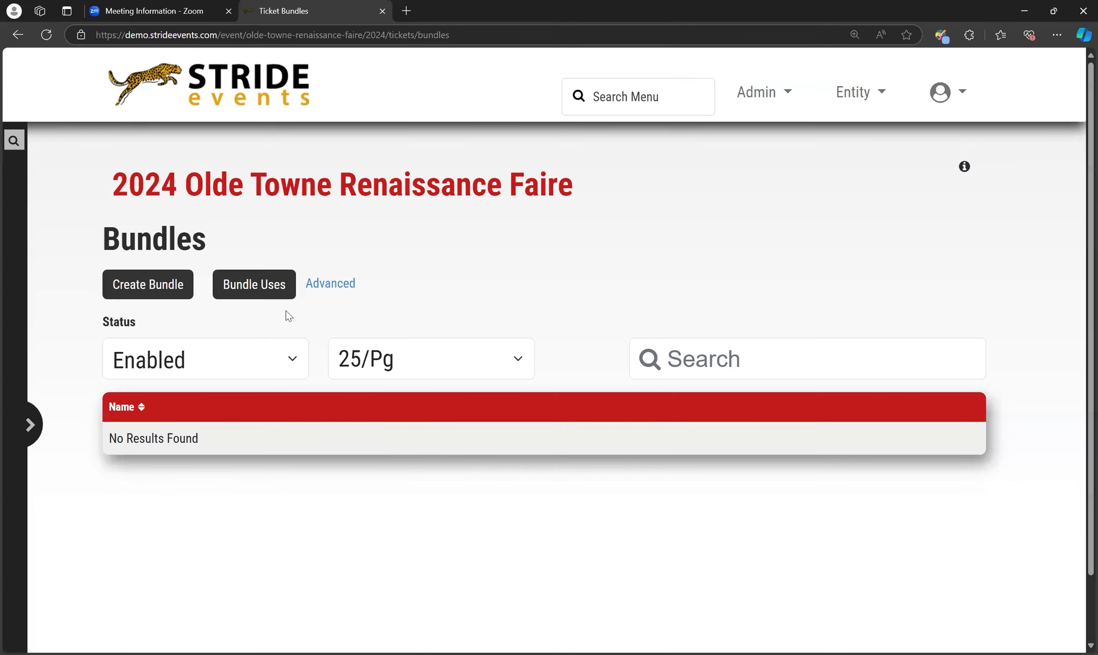
Check the list of bundle uses and close it
{"action": "left_click", "coordinate": [284, 283]}
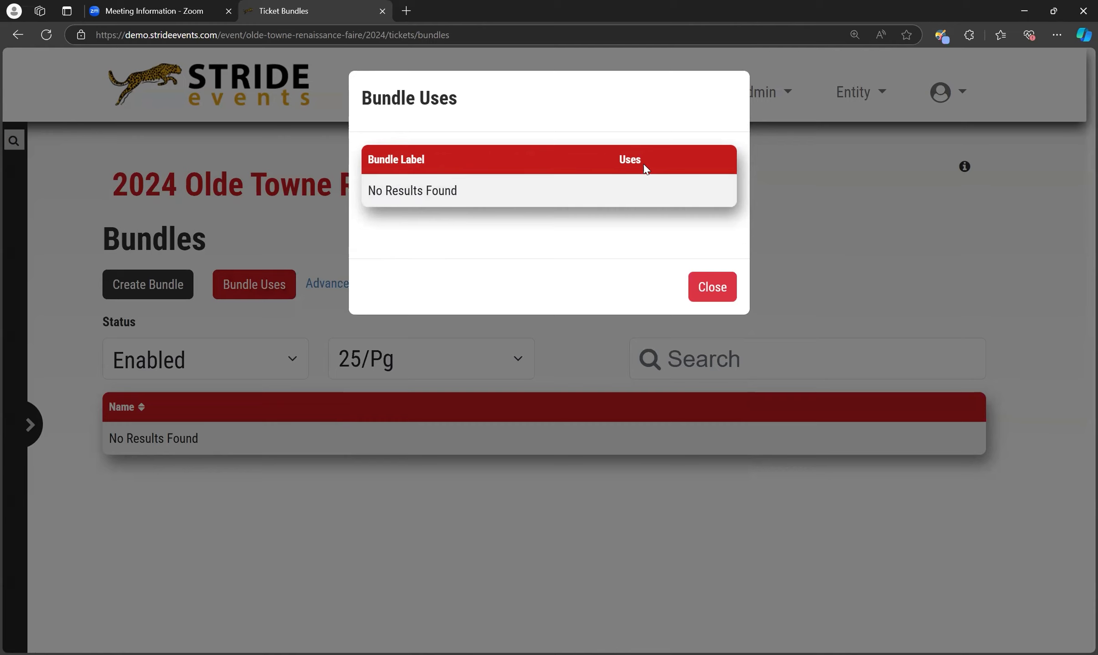
{"action": "left_click", "coordinate": [717, 292]}
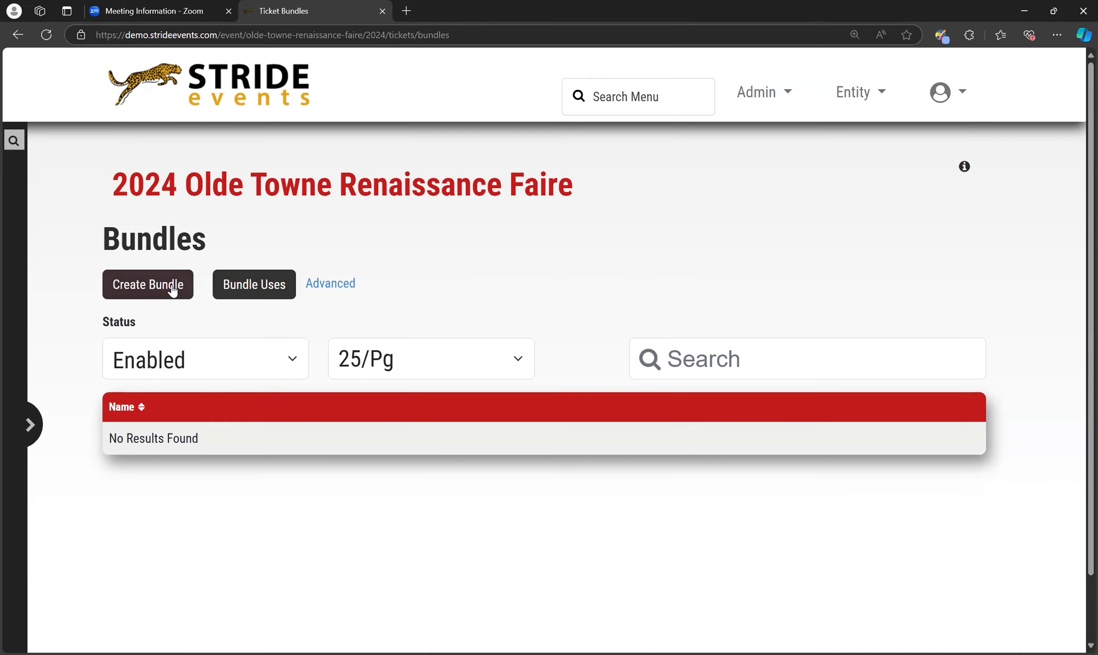
Start a new ticket bundle and name it Family Pass
{"action": "left_click", "coordinate": [173, 288]}
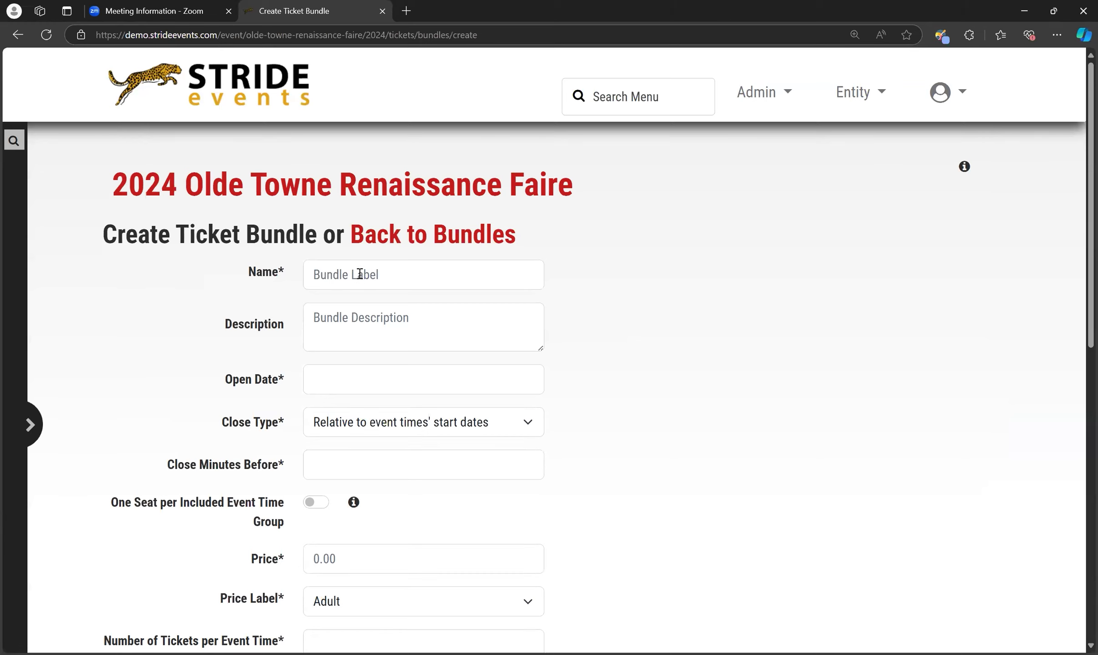
{"action": "left_click", "coordinate": [360, 273]}
{"action": "type", "text": "FAmi"}
{"action": "key", "text": "BackSpace"}
{"action": "key", "text": "BackSpace"}
{"action": "key", "text": "BackSpace"}
{"action": "key", "text": "BackSpace"}
{"action": "type", "text": "Fa"}
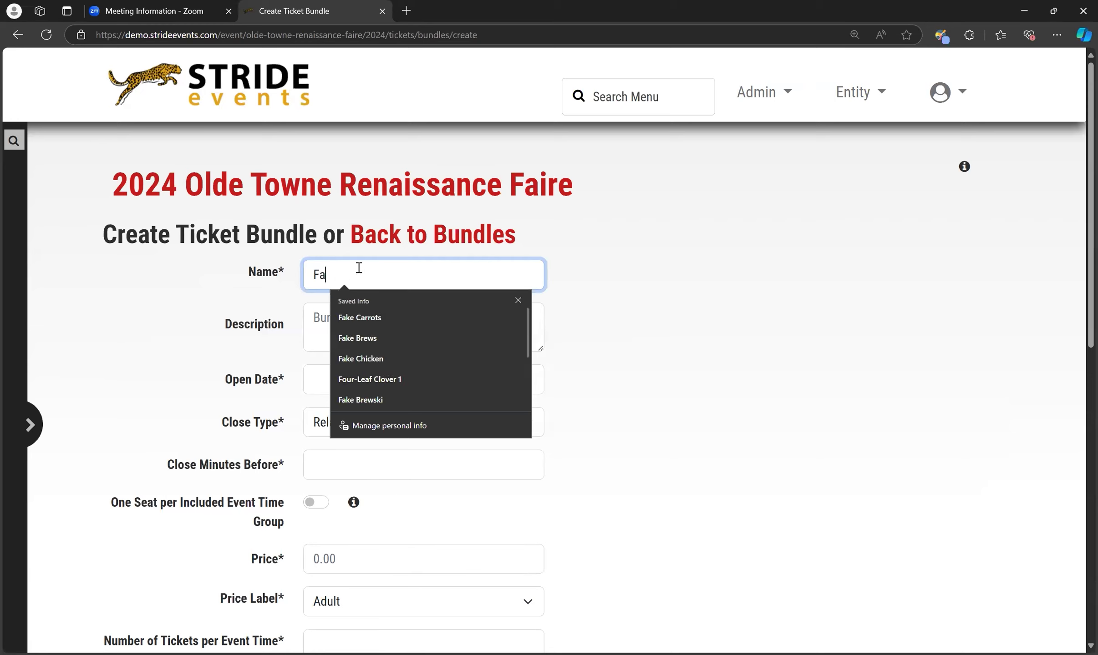
{"action": "type", "text": "mil"}
{"action": "key", "text": "BackSpace"}
{"action": "key", "text": "BackSpace"}
{"action": "type", "text": "ily Pass"}
{"action": "left_click", "coordinate": [359, 324]}
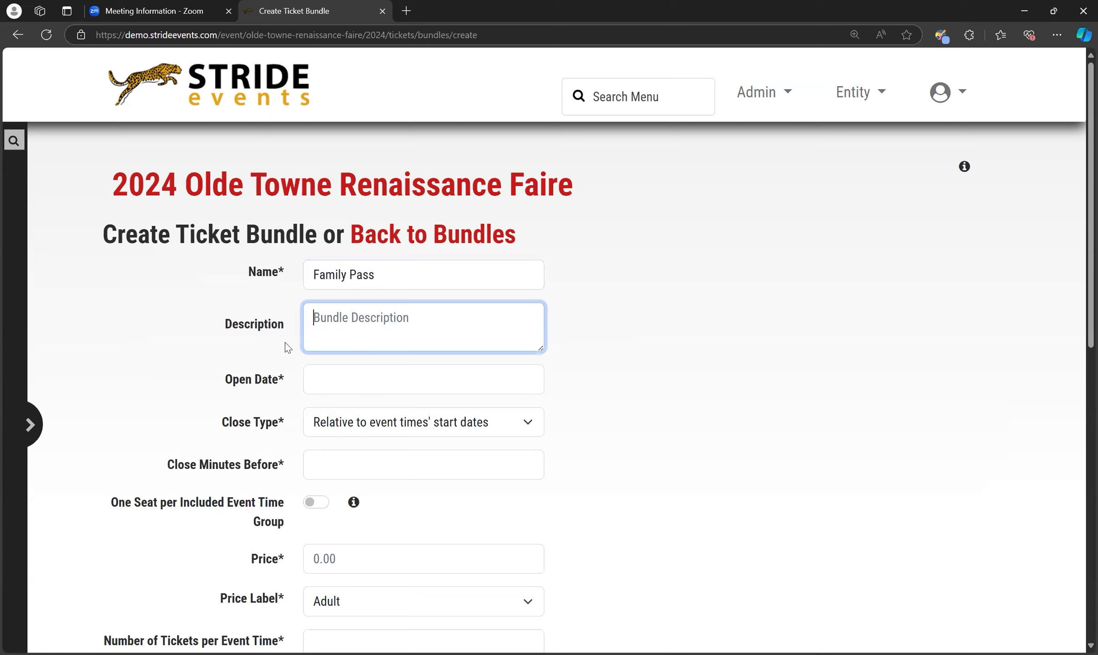
{"action": "left_click", "coordinate": [326, 380]}
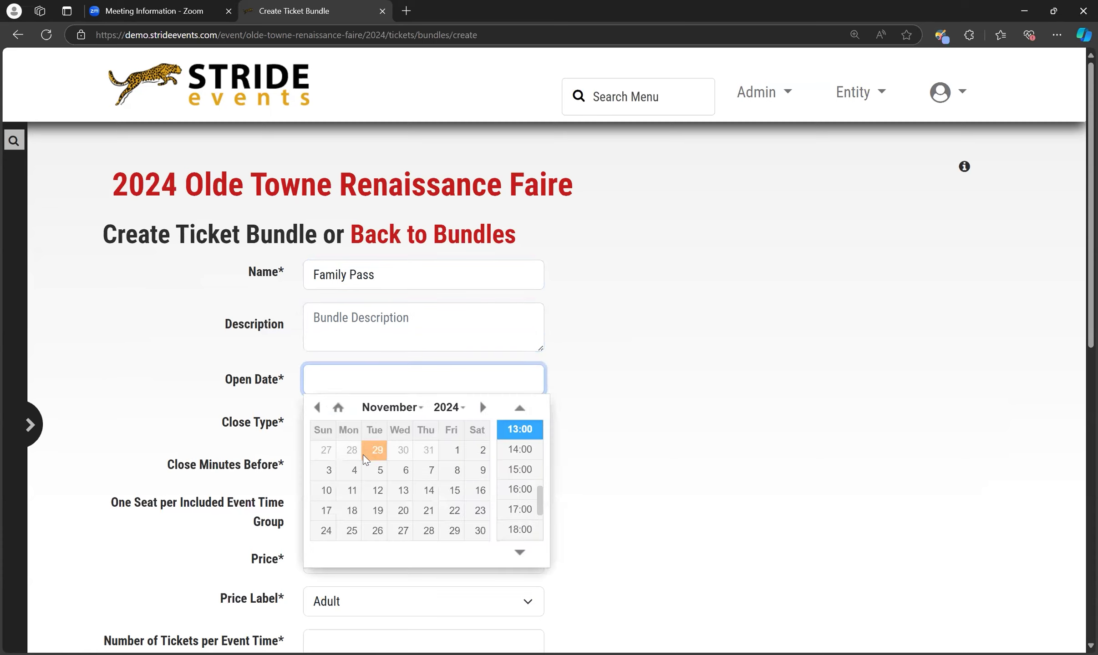
{"action": "left_click", "coordinate": [403, 490]}
{"action": "left_click", "coordinate": [210, 392]}
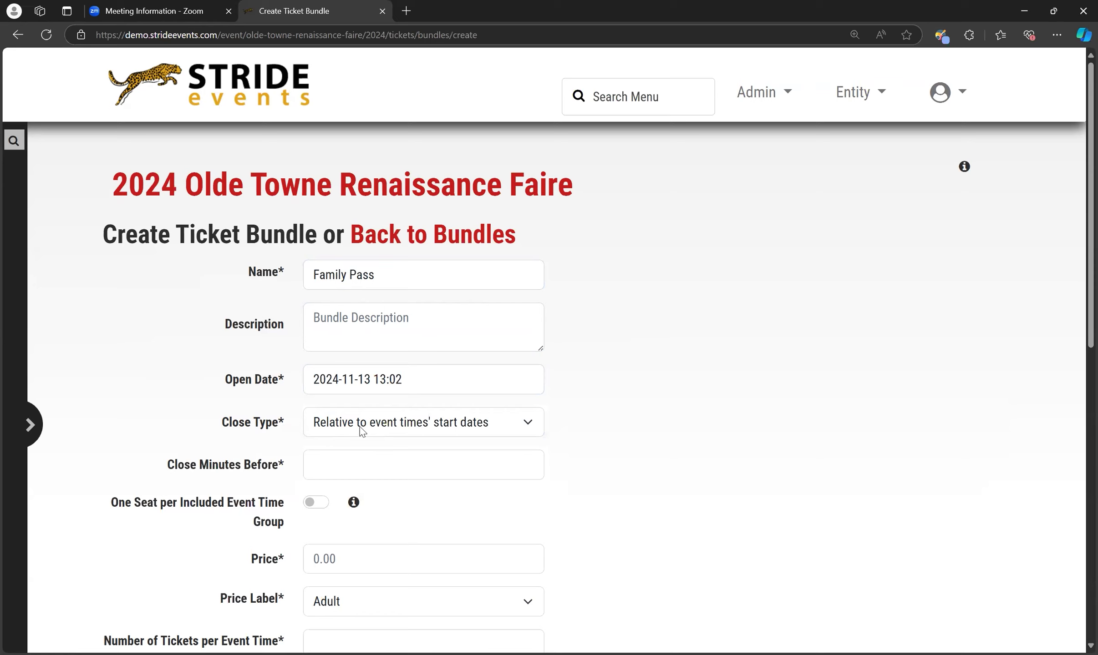
Keep the close type relative to event times' start dates and set the close minutes before to -30
{"action": "left_click", "coordinate": [386, 428]}
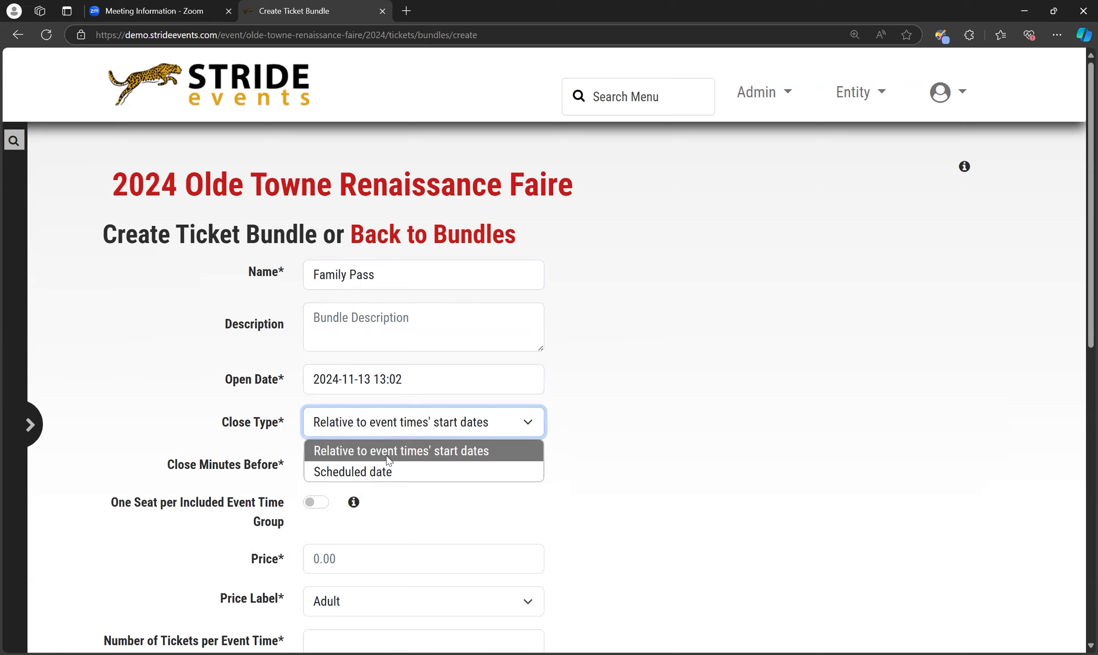
{"action": "left_click", "coordinate": [218, 472]}
{"action": "scroll", "coordinate": [201, 334], "scroll_direction": "down", "scroll_amount": 3}
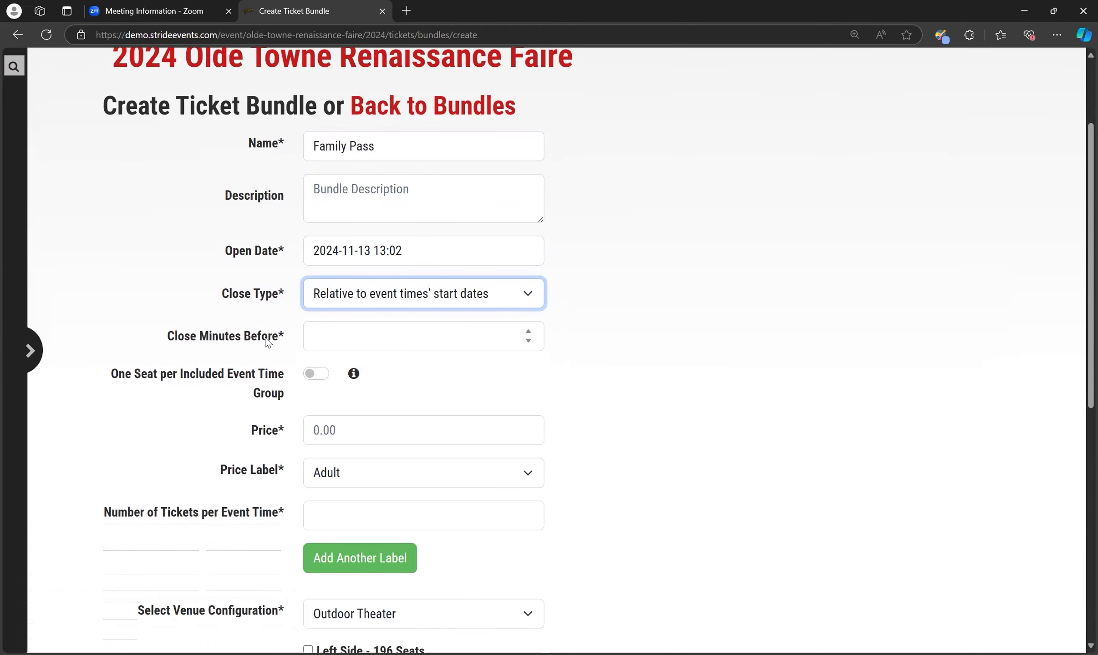
{"action": "left_click", "coordinate": [346, 338]}
{"action": "type", "text": "-30"}
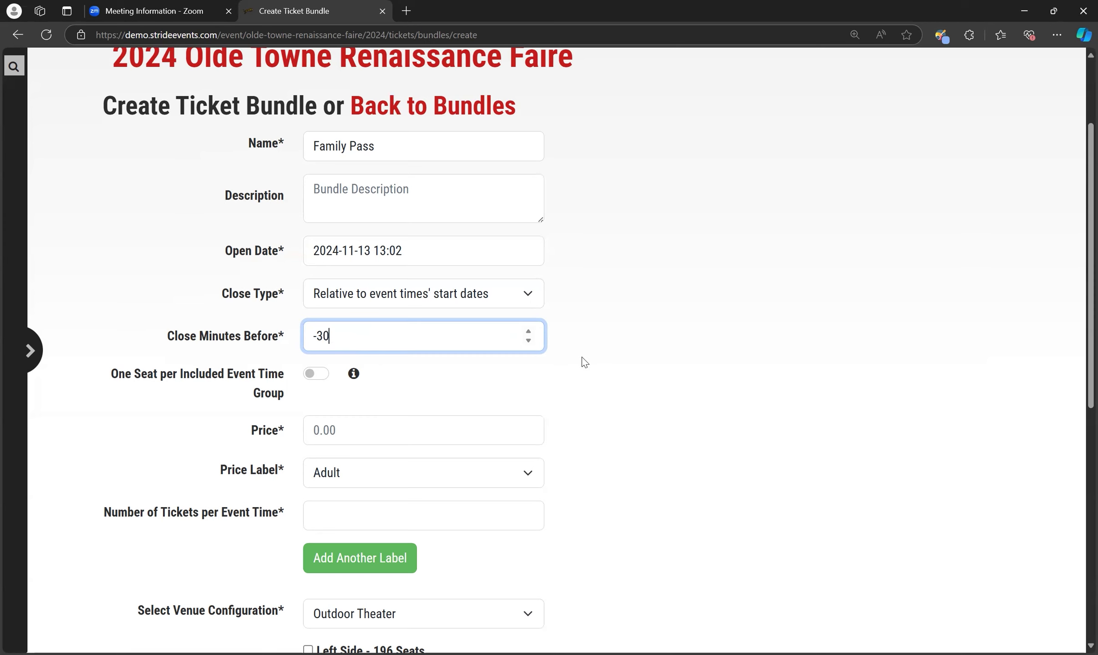
Try the One Seat per Included Event Time Group option, review its price and event time group fields, and turn it off
{"action": "scroll", "coordinate": [584, 362], "scroll_direction": "down", "scroll_amount": 1}
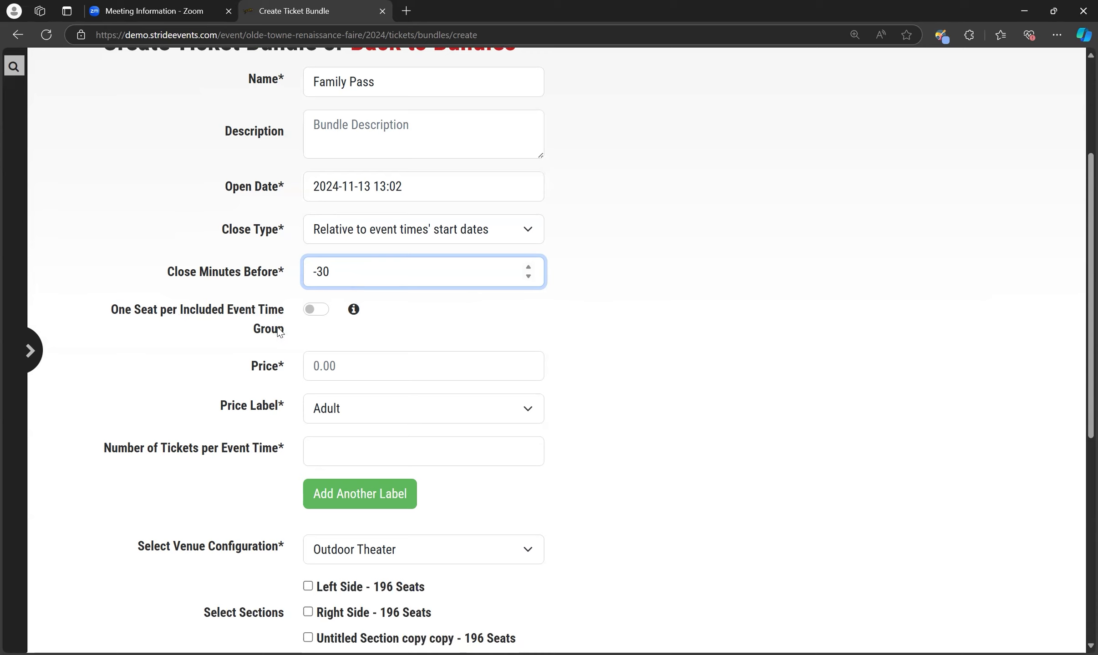
{"action": "left_click", "coordinate": [323, 311]}
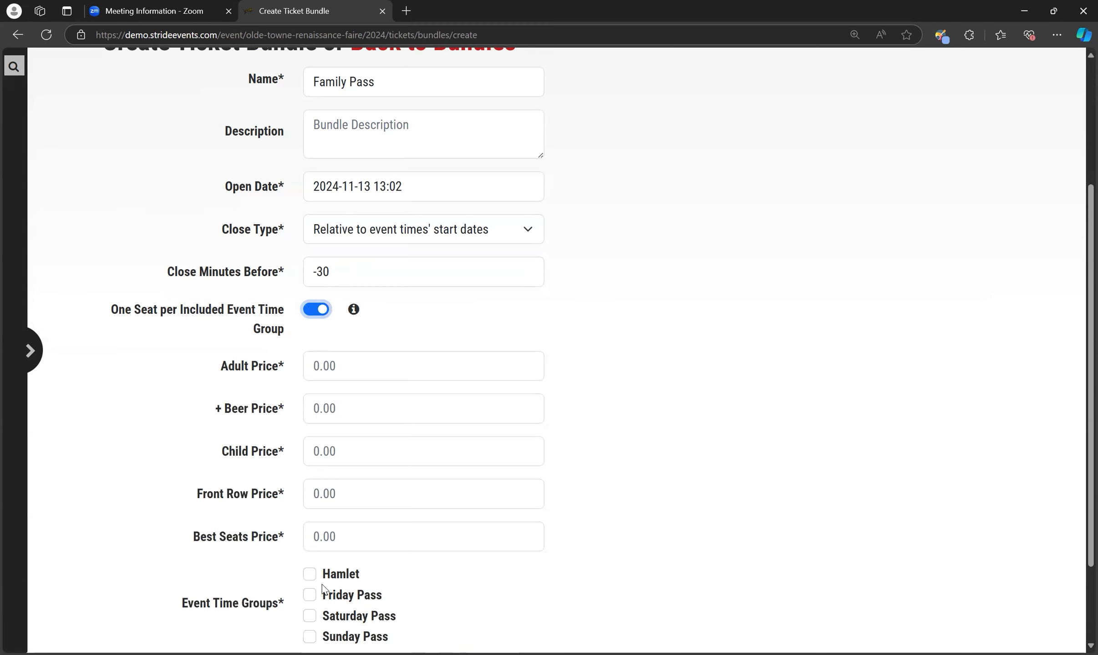
{"action": "scroll", "coordinate": [458, 530], "scroll_direction": "down", "scroll_amount": 2}
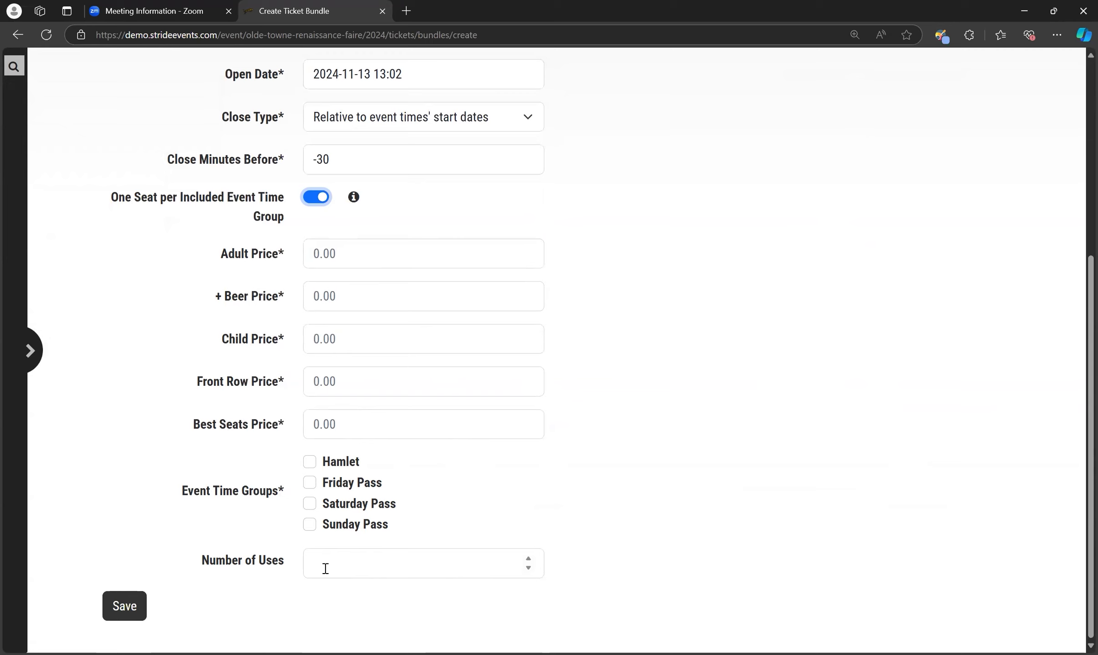
{"action": "left_click", "coordinate": [312, 198]}
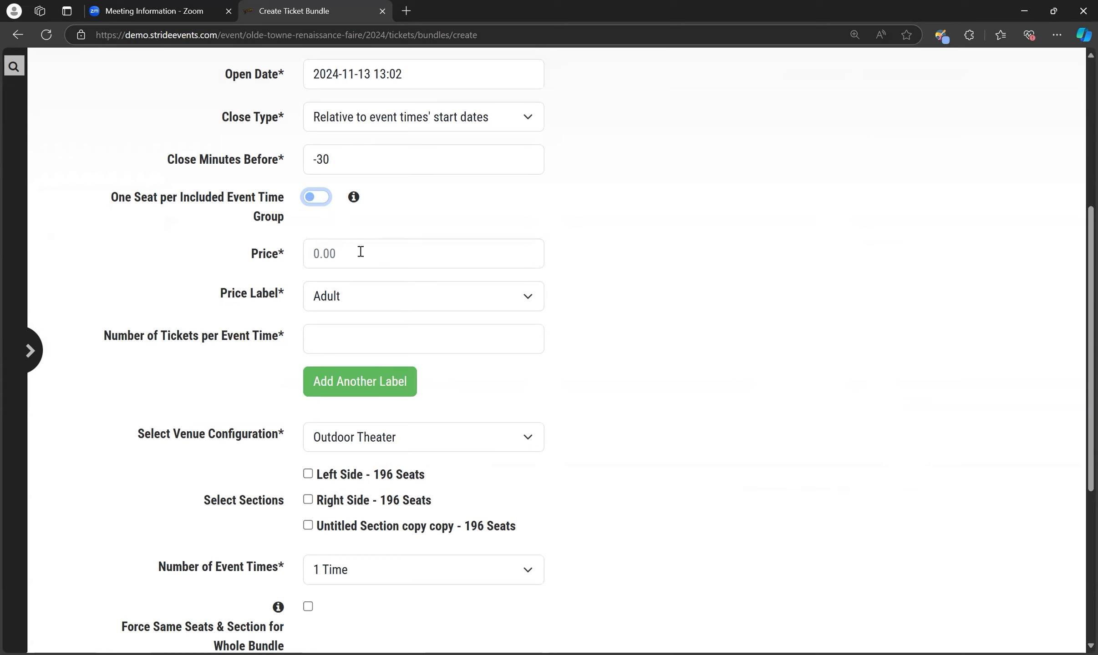
Set the bundle price to 50.00 with 2 Adult tickets per event time
{"action": "left_click", "coordinate": [317, 254]}
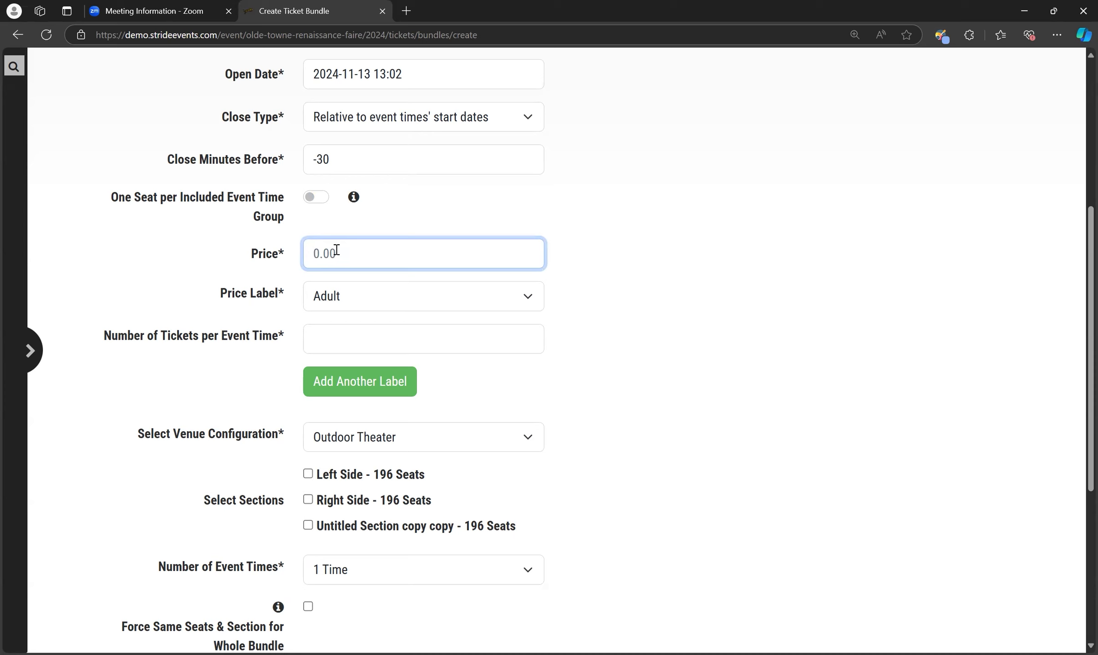
{"action": "type", "text": "50.00"}
{"action": "left_click", "coordinate": [334, 347]}
{"action": "type", "text": "2"}
Add a second price label, Child, with 2 seats per section
{"action": "left_click", "coordinate": [364, 382]}
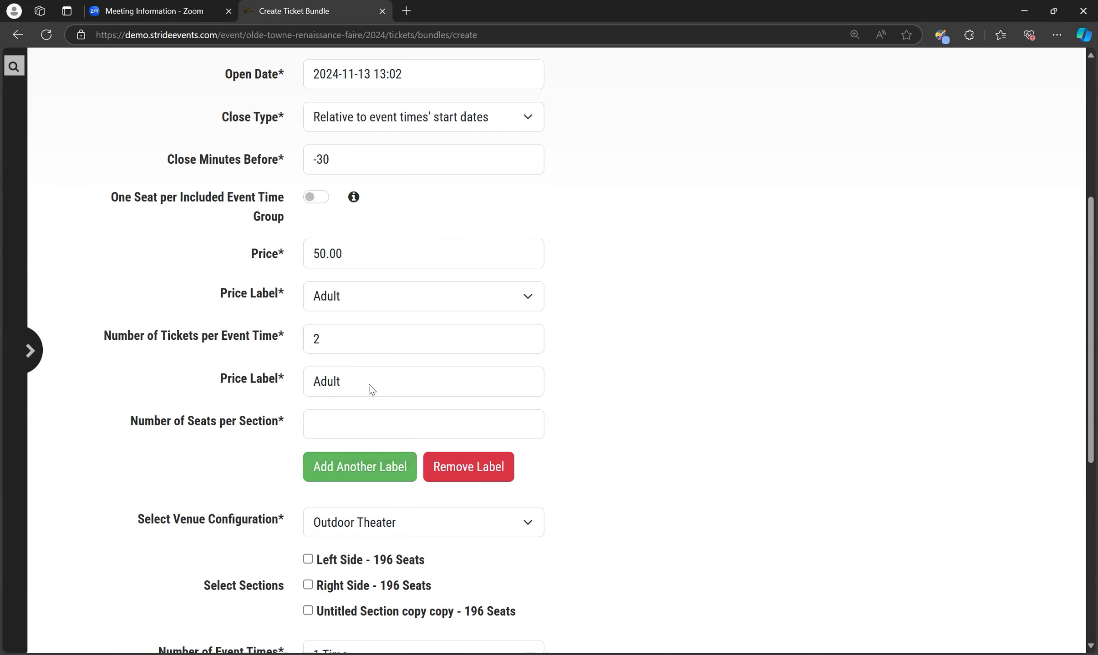
{"action": "left_click", "coordinate": [365, 391]}
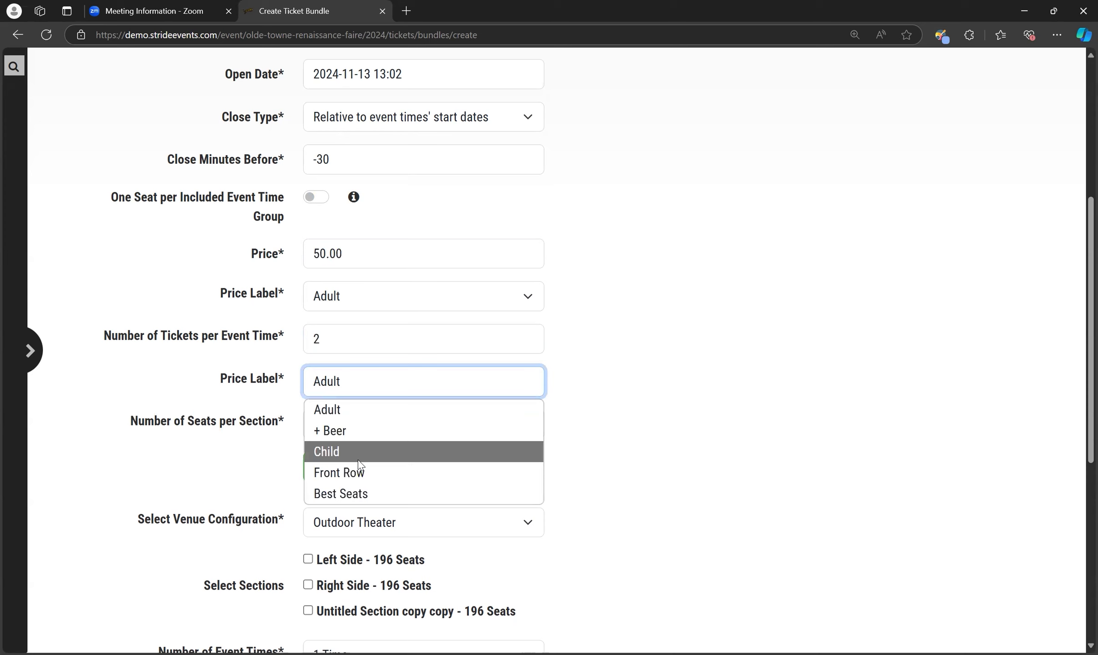
{"action": "left_click", "coordinate": [358, 461]}
{"action": "left_click", "coordinate": [352, 420]}
{"action": "type", "text": "2"}
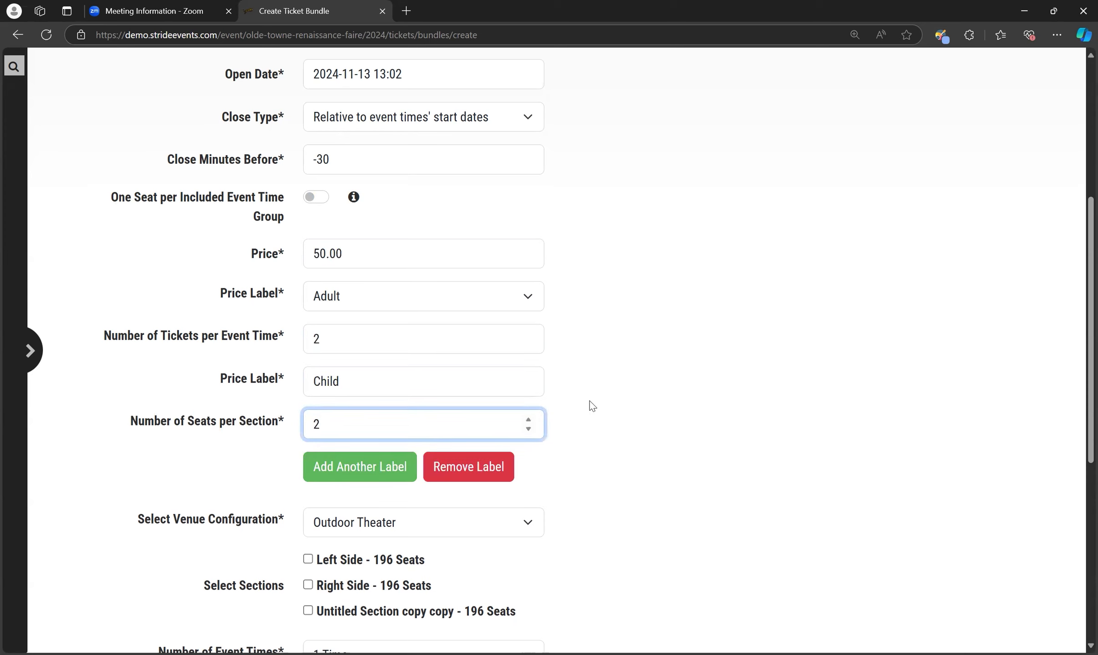
{"action": "scroll", "coordinate": [590, 407], "scroll_direction": "down", "scroll_amount": 1}
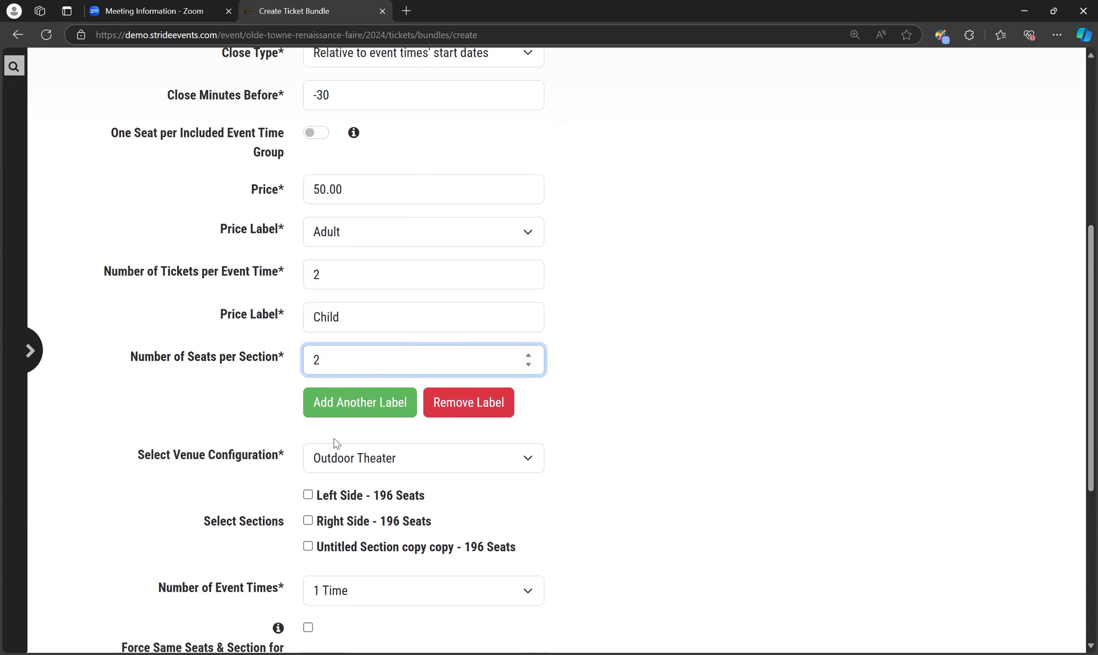
Try County Fairgrounds as the bundle's venue configuration and switch back to Outdoor Theater
{"action": "left_click", "coordinate": [499, 467]}
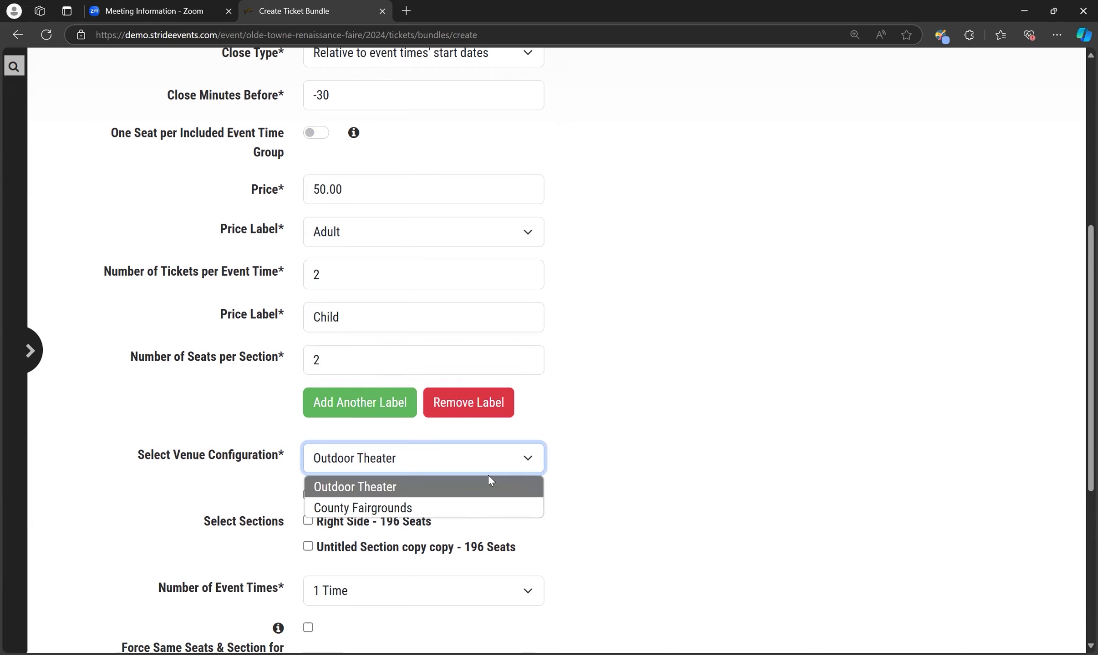
{"action": "left_click", "coordinate": [475, 510]}
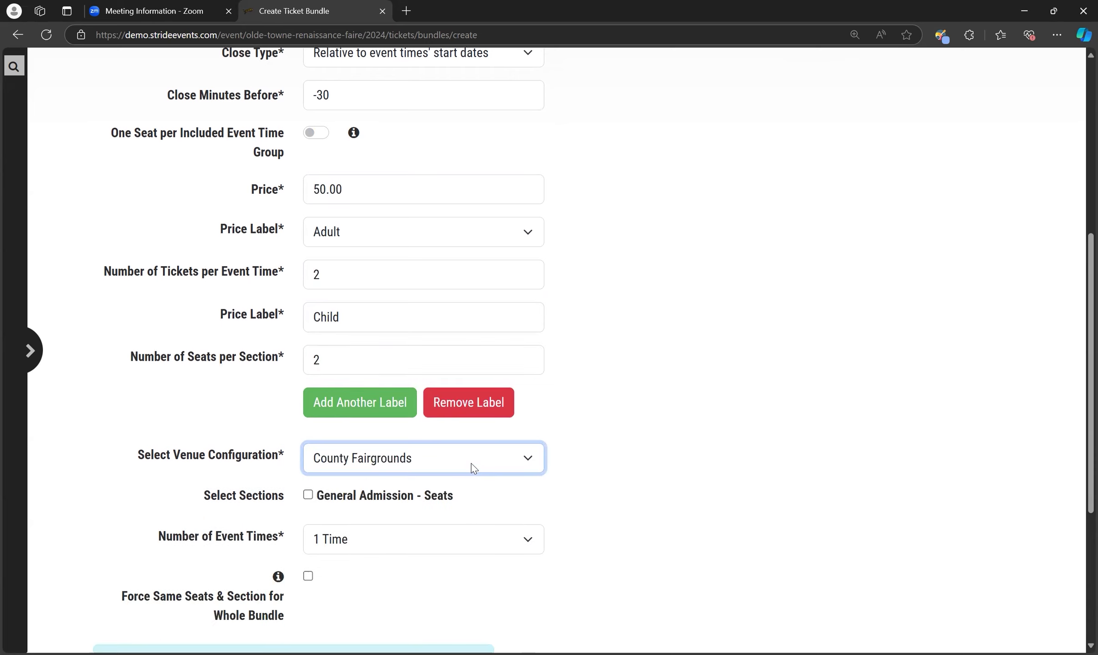
{"action": "left_click", "coordinate": [473, 466]}
{"action": "left_click", "coordinate": [467, 486]}
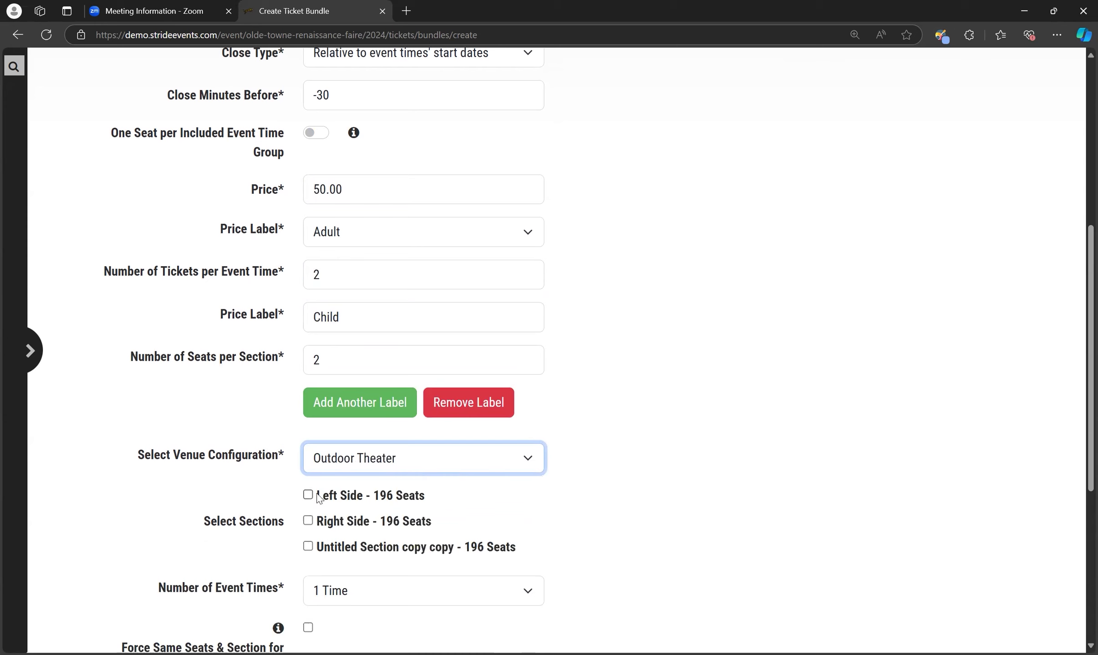
Include the Outdoor Theater's Right Side, Left Side and Untitled Section copy copy sections in the bundle
{"action": "left_click", "coordinate": [308, 522]}
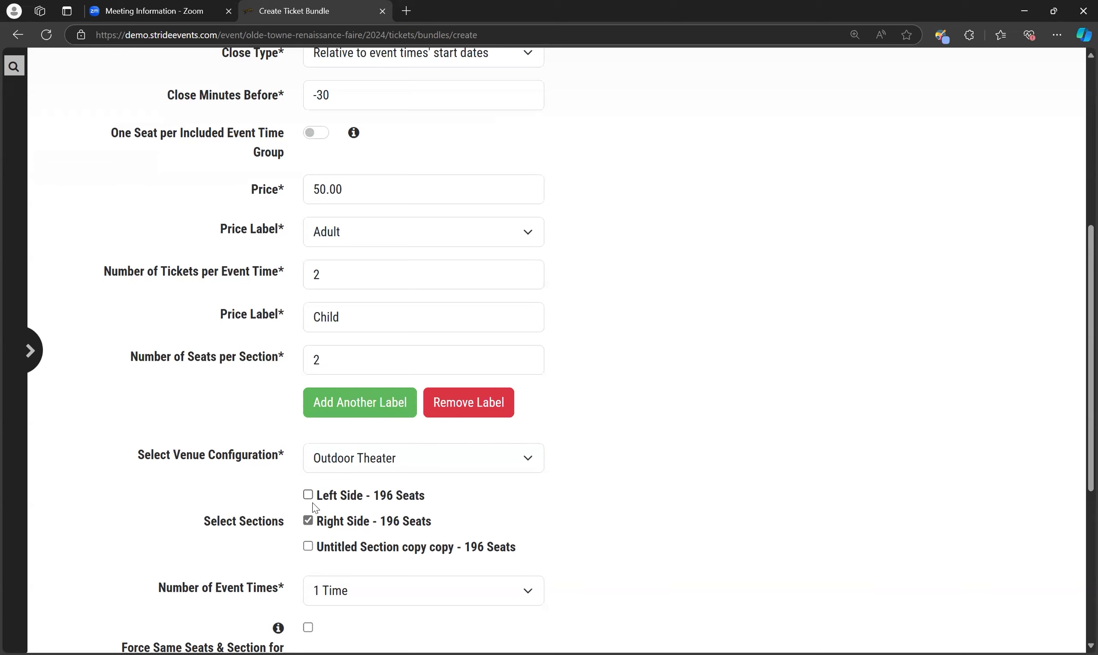
{"action": "scroll", "coordinate": [562, 484], "scroll_direction": "down", "scroll_amount": 3}
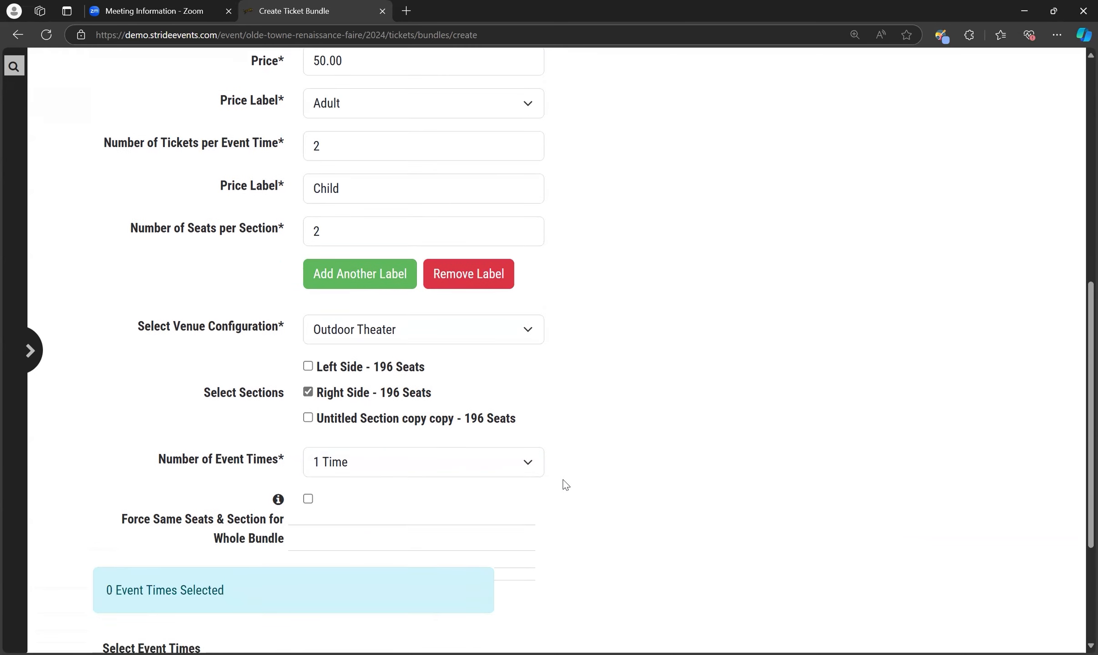
{"action": "left_click", "coordinate": [314, 366]}
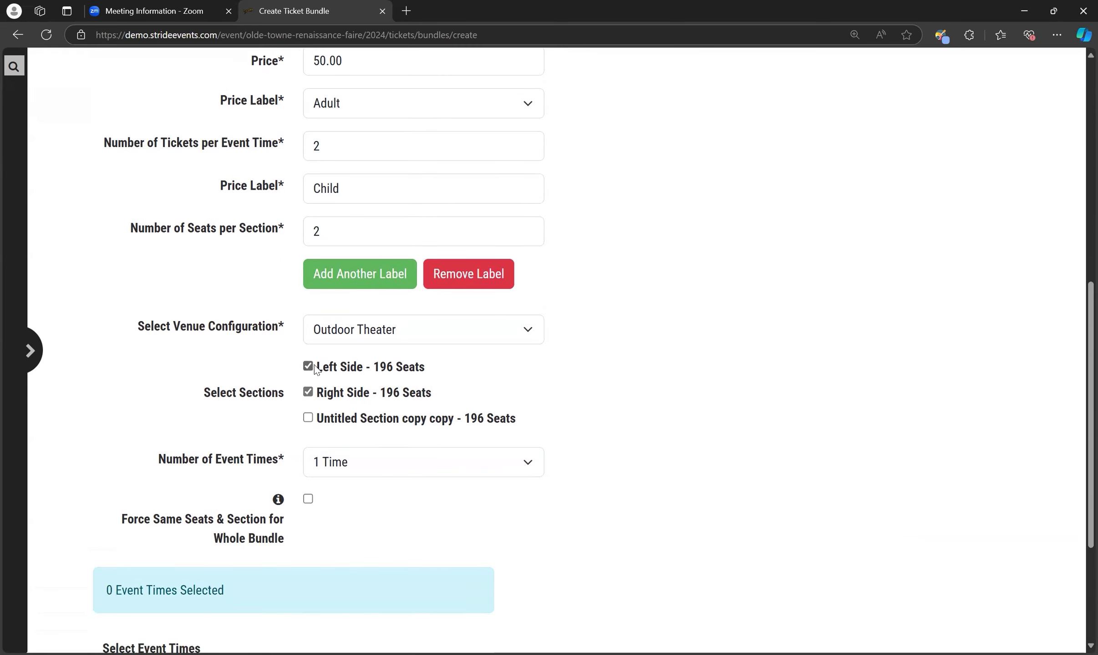
{"action": "left_click", "coordinate": [307, 417]}
Try 2 event times and forcing the same seats and section for the whole bundle, and revert to 1 Time with the option off
{"action": "left_click", "coordinate": [410, 468]}
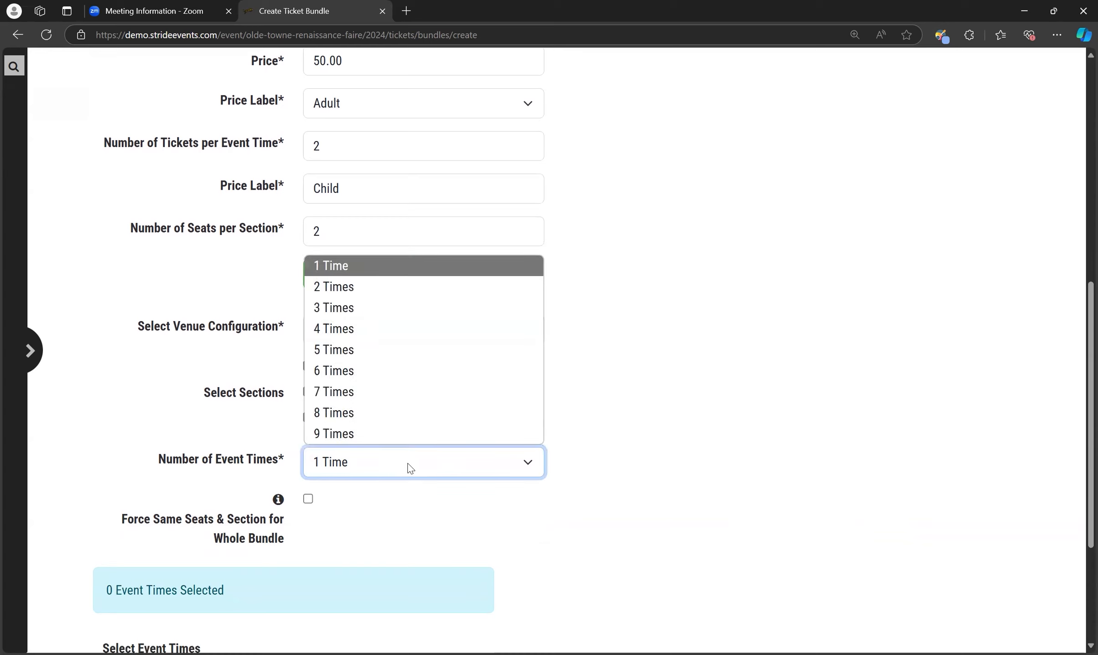
{"action": "left_click", "coordinate": [381, 287]}
{"action": "left_click", "coordinate": [373, 464]}
{"action": "left_click", "coordinate": [351, 266]}
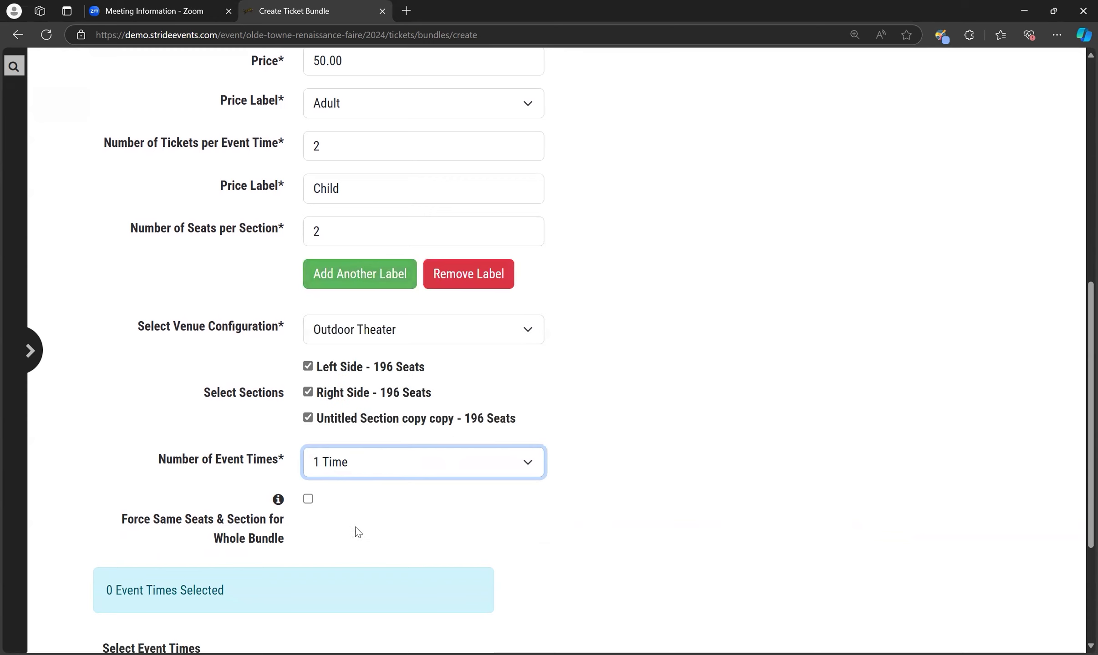
{"action": "scroll", "coordinate": [358, 515], "scroll_direction": "down", "scroll_amount": 3}
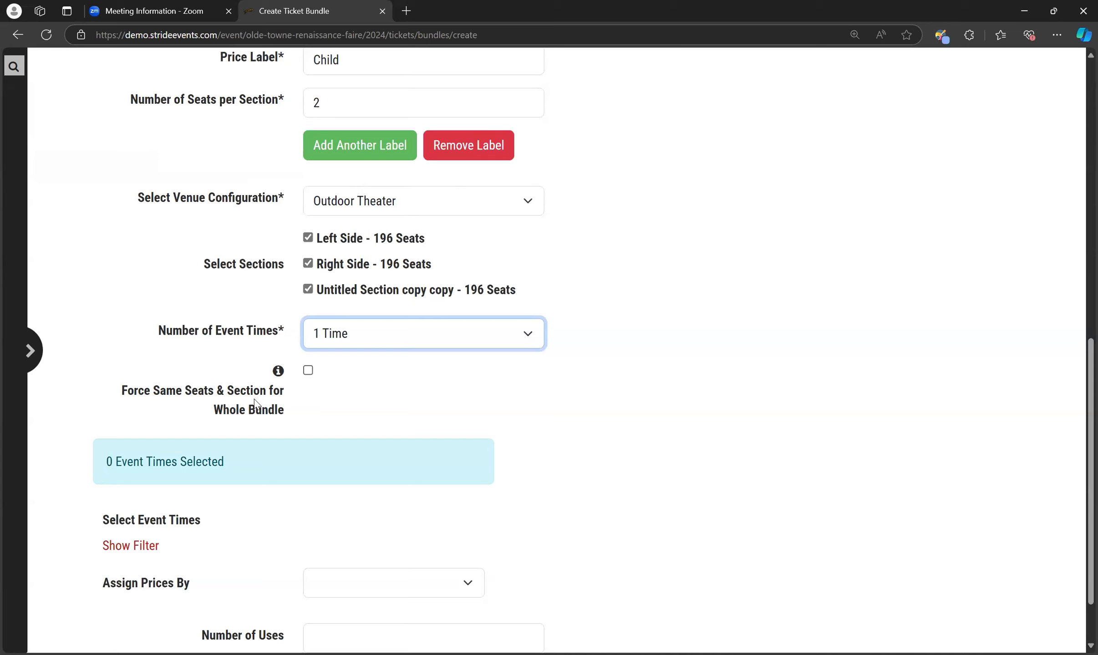
{"action": "left_click", "coordinate": [308, 371]}
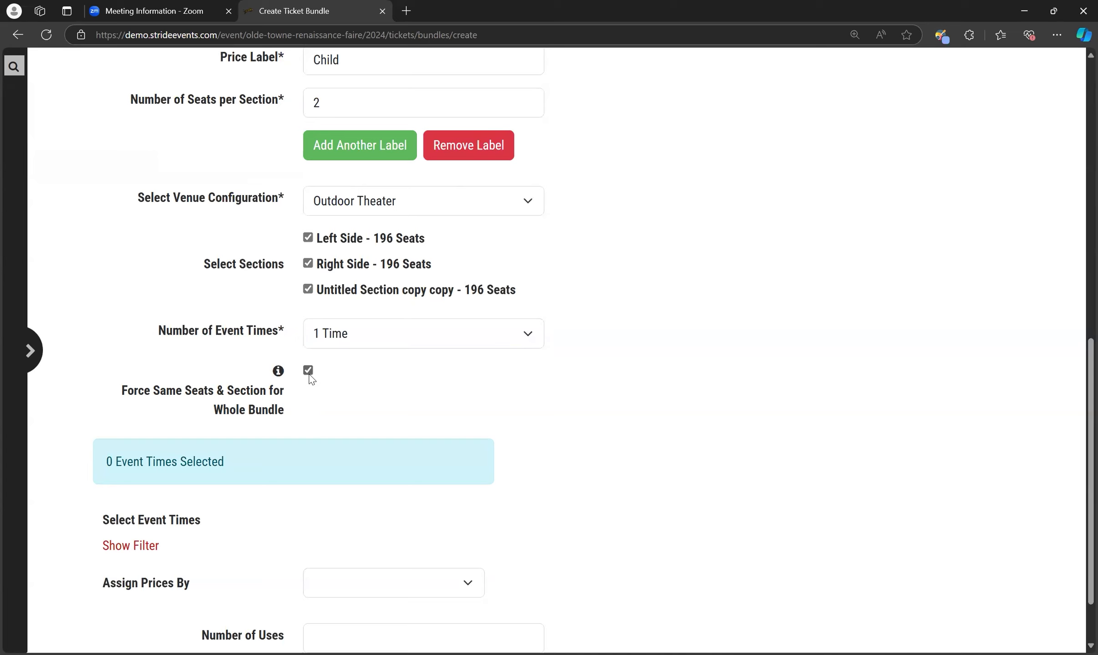
{"action": "left_click", "coordinate": [308, 371]}
Assign prices by Day of Week for the Hamlet event time group and include the Sunday event times
{"action": "scroll", "coordinate": [738, 421], "scroll_direction": "down", "scroll_amount": 2}
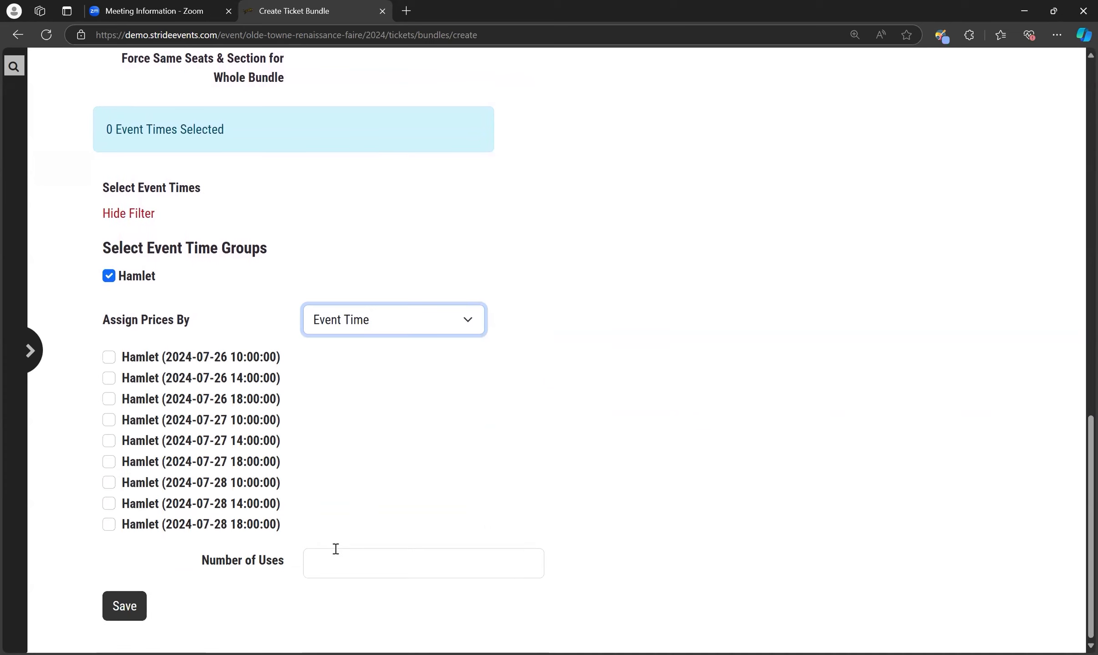
{"action": "scroll", "coordinate": [336, 552], "scroll_direction": "up", "scroll_amount": 3}
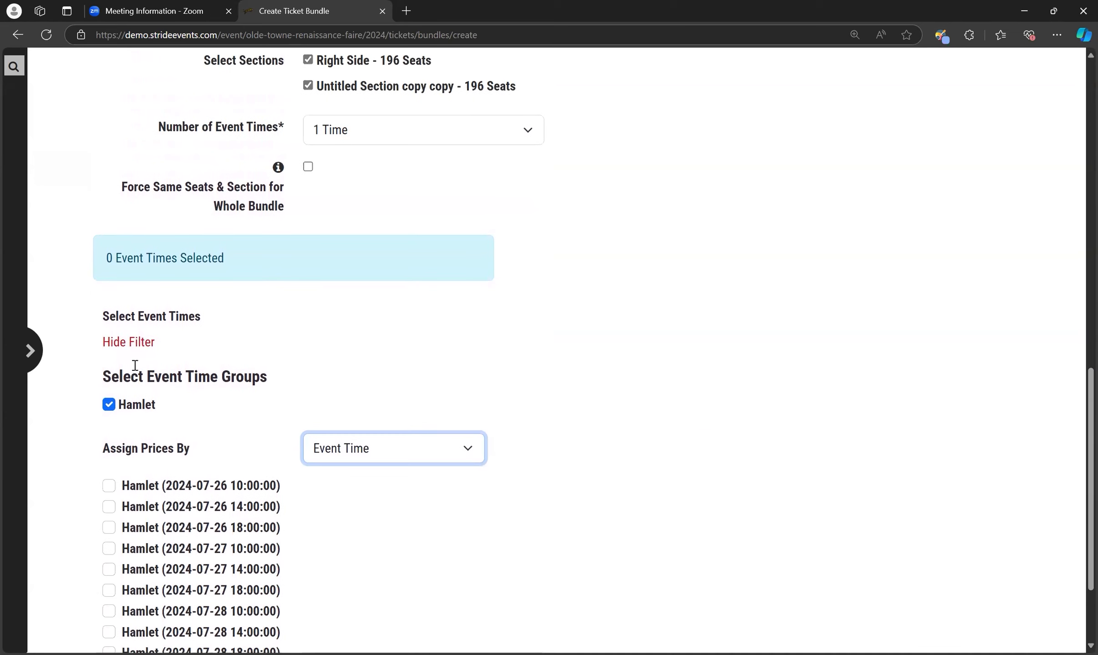
{"action": "left_click", "coordinate": [130, 342]}
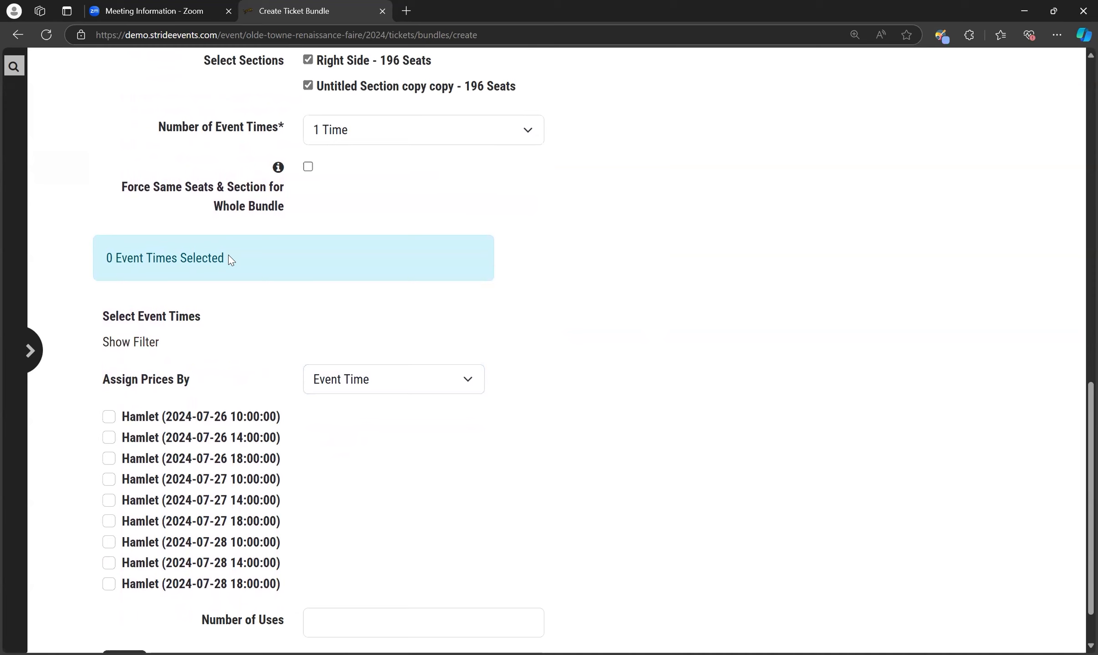
{"action": "left_click", "coordinate": [134, 345]}
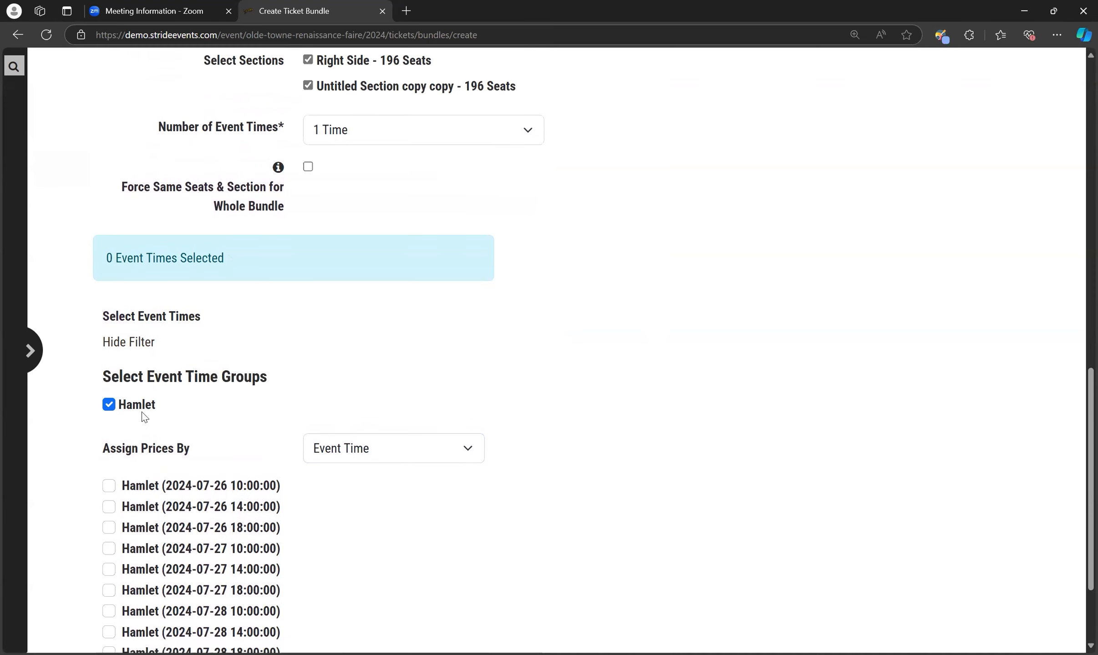
{"action": "scroll", "coordinate": [261, 381], "scroll_direction": "down", "scroll_amount": 1}
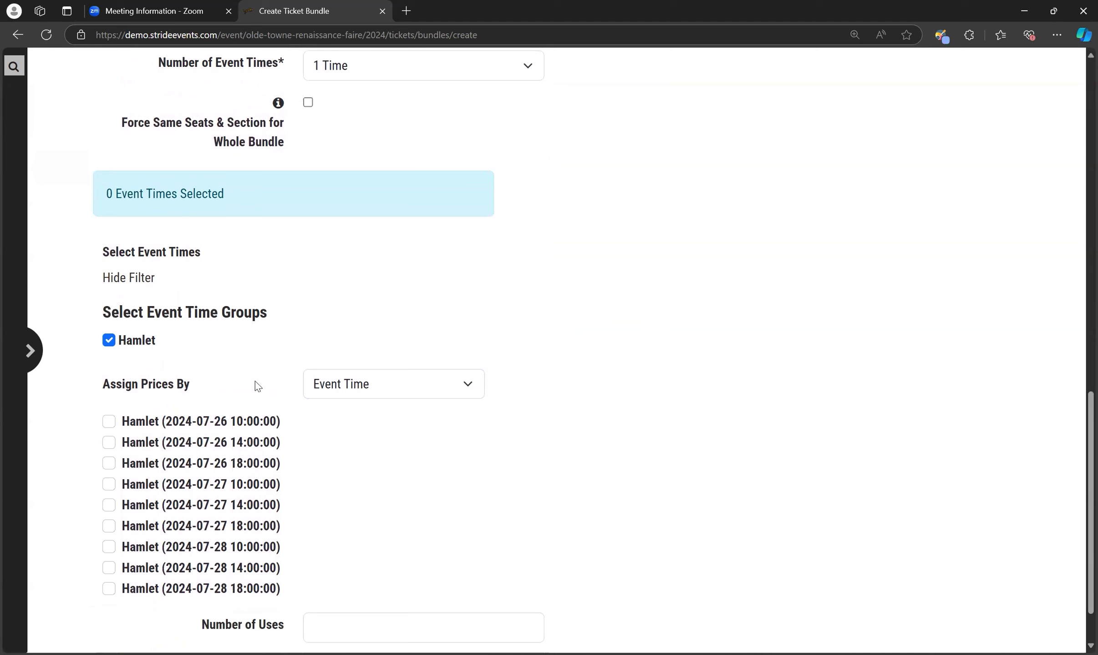
{"action": "left_click", "coordinate": [390, 383]}
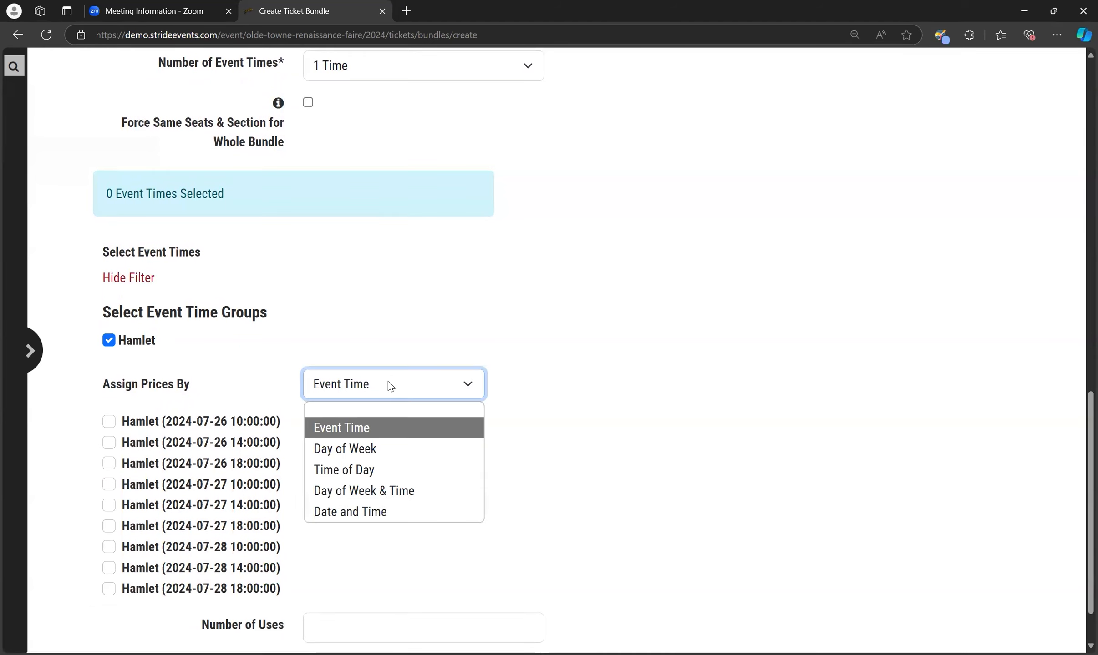
{"action": "left_click", "coordinate": [372, 456]}
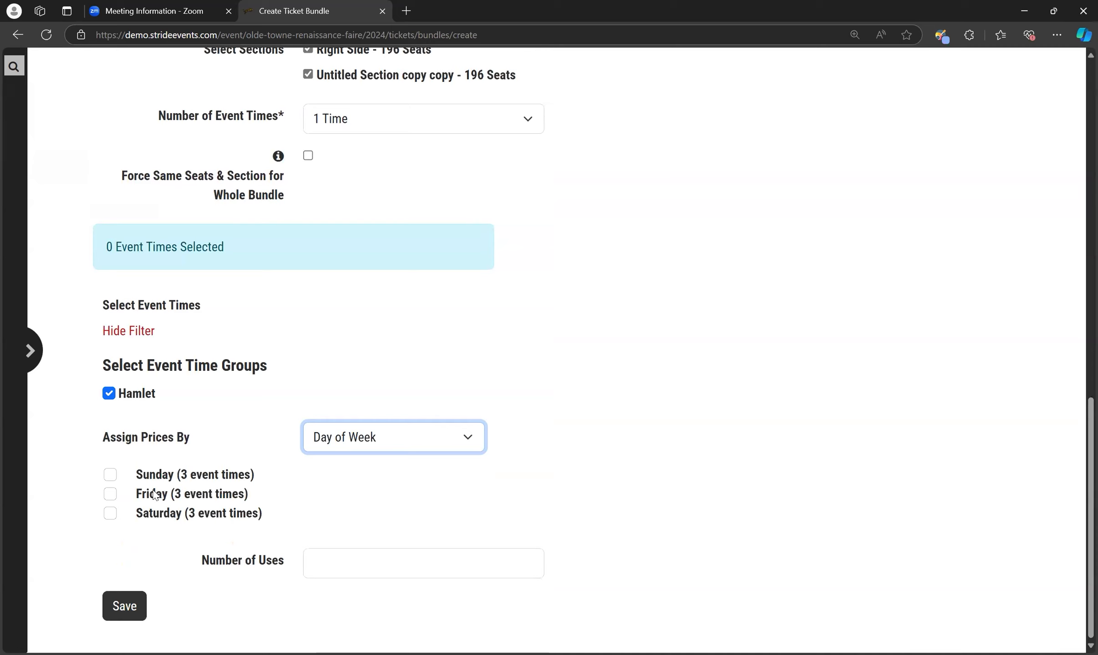
{"action": "left_click", "coordinate": [110, 475]}
Set the number of uses to 30 and save the Family Pass bundle
{"action": "left_click", "coordinate": [341, 564]}
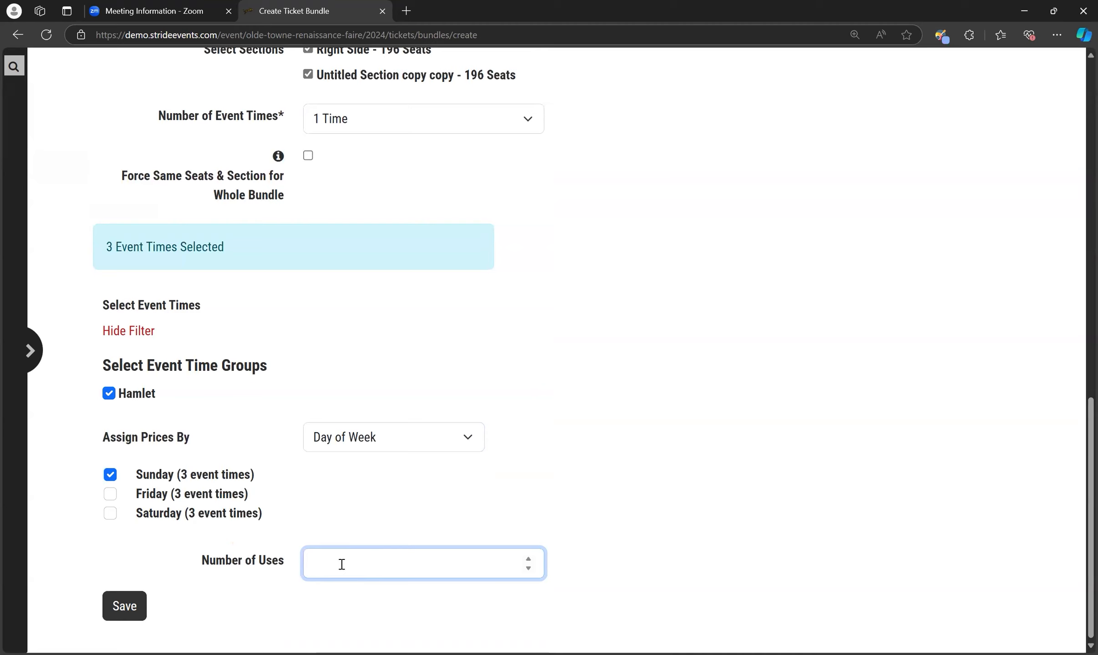
{"action": "type", "text": "30"}
{"action": "left_click", "coordinate": [130, 608]}
{"action": "scroll", "coordinate": [209, 584], "scroll_direction": "down", "scroll_amount": 2}
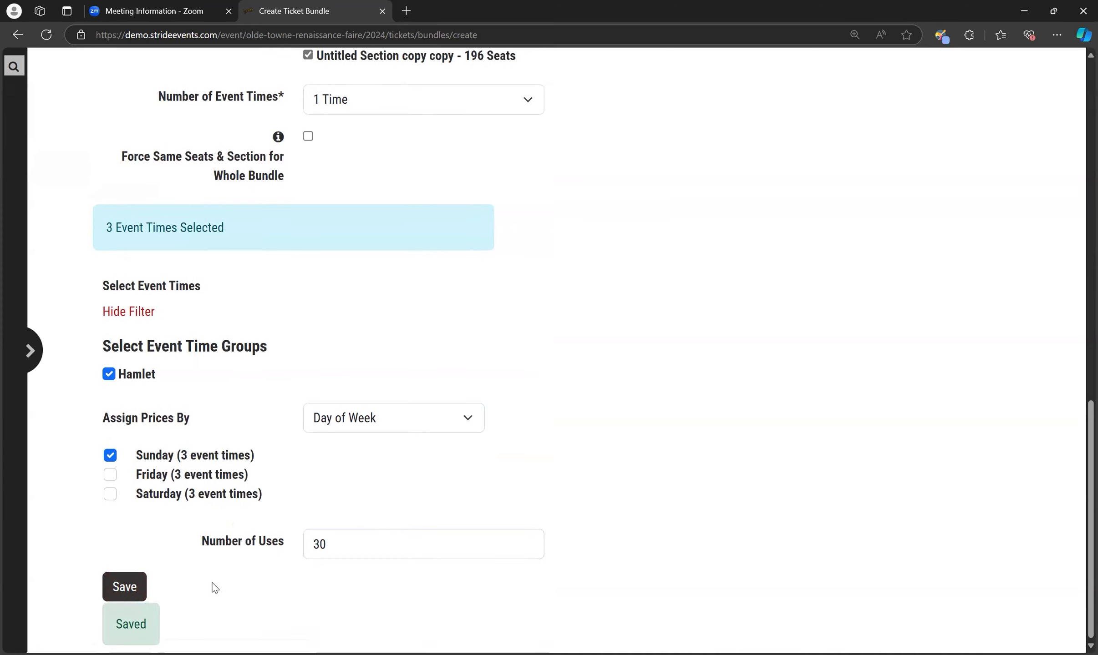
Return to the bundles list and reopen the Family Pass bundle to review its settings and selected event times
{"action": "scroll", "coordinate": [209, 584], "scroll_direction": "up", "scroll_amount": 8}
{"action": "scroll", "coordinate": [209, 584], "scroll_direction": "up", "scroll_amount": 5}
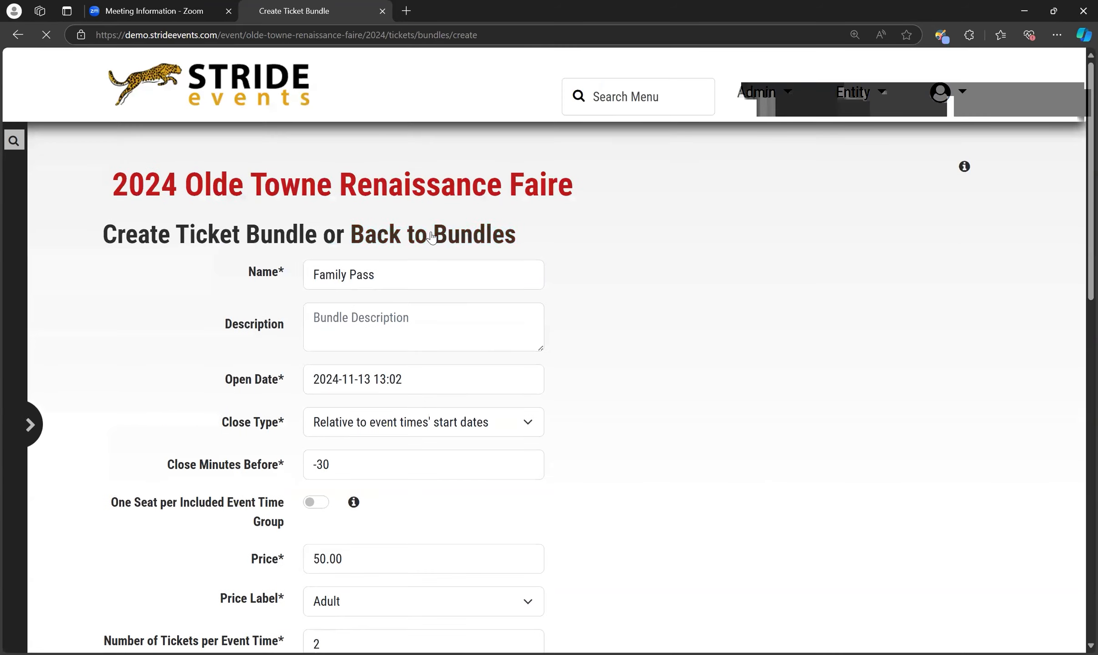
{"action": "left_click", "coordinate": [426, 233]}
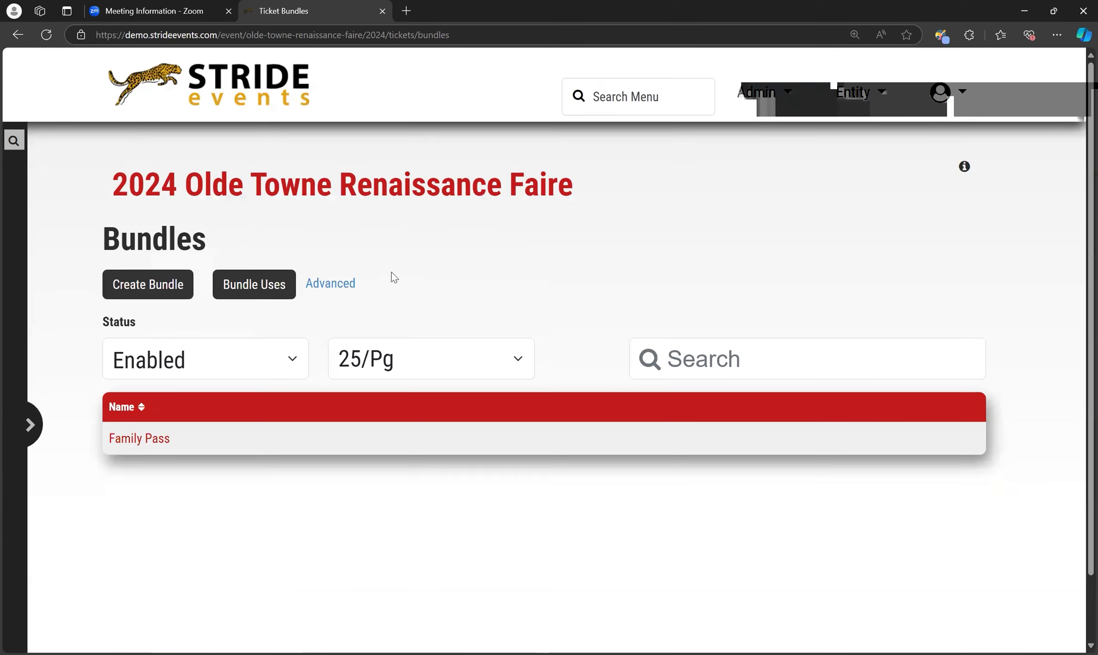
{"action": "left_click", "coordinate": [155, 445]}
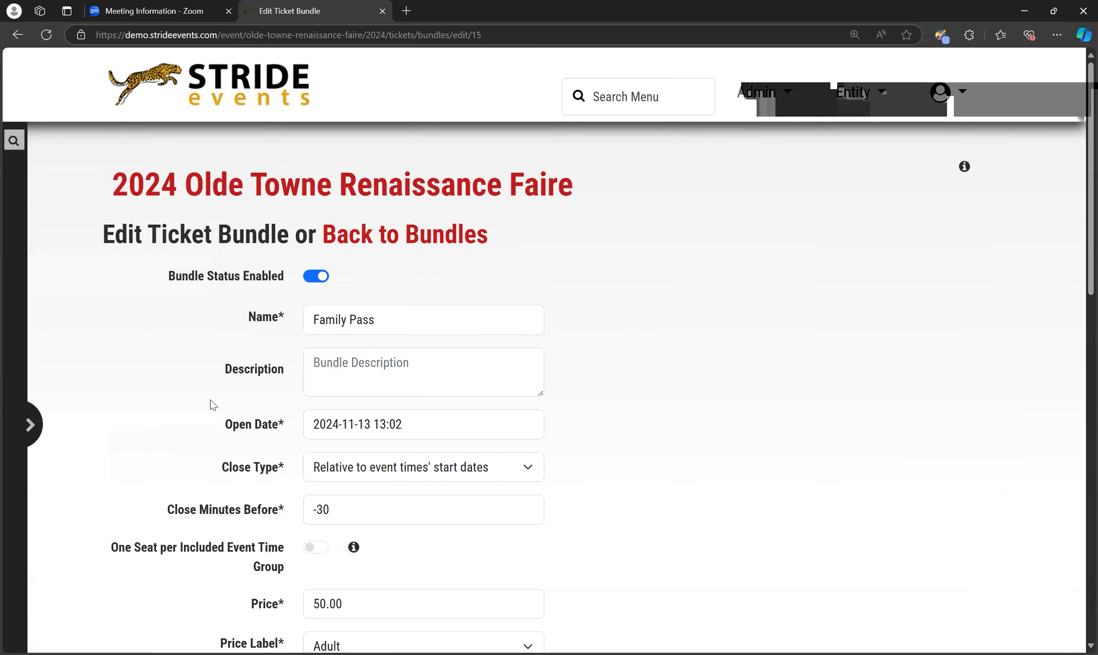
{"action": "scroll", "coordinate": [205, 417], "scroll_direction": "down", "scroll_amount": 12}
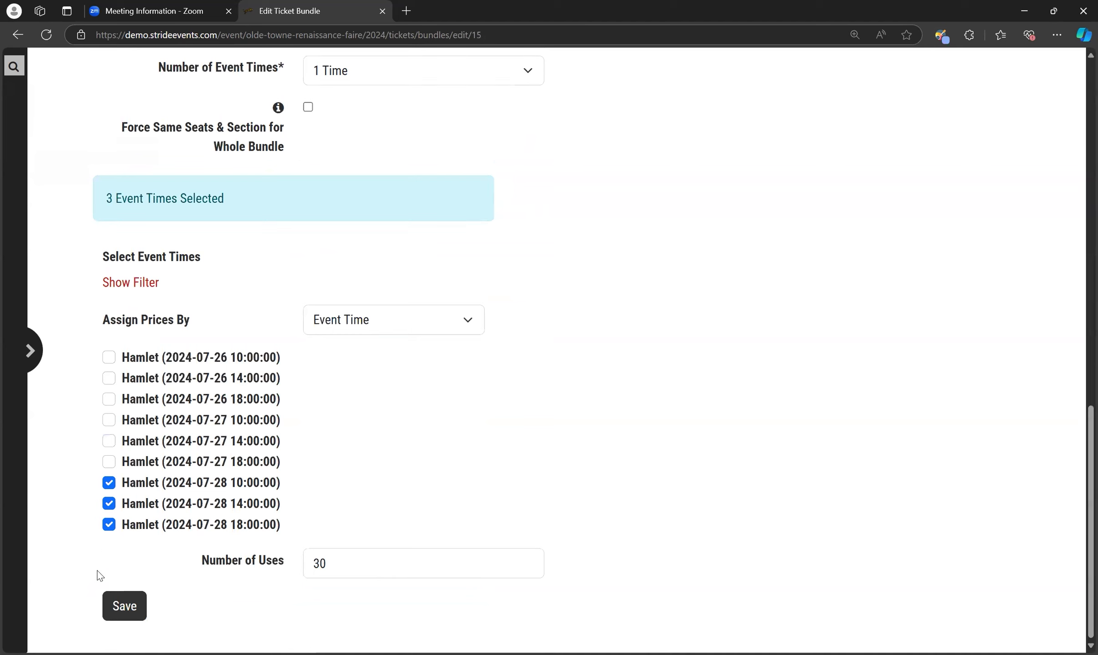
Save the reopened Family Pass bundle and go back to the bundles list
{"action": "left_click", "coordinate": [126, 608]}
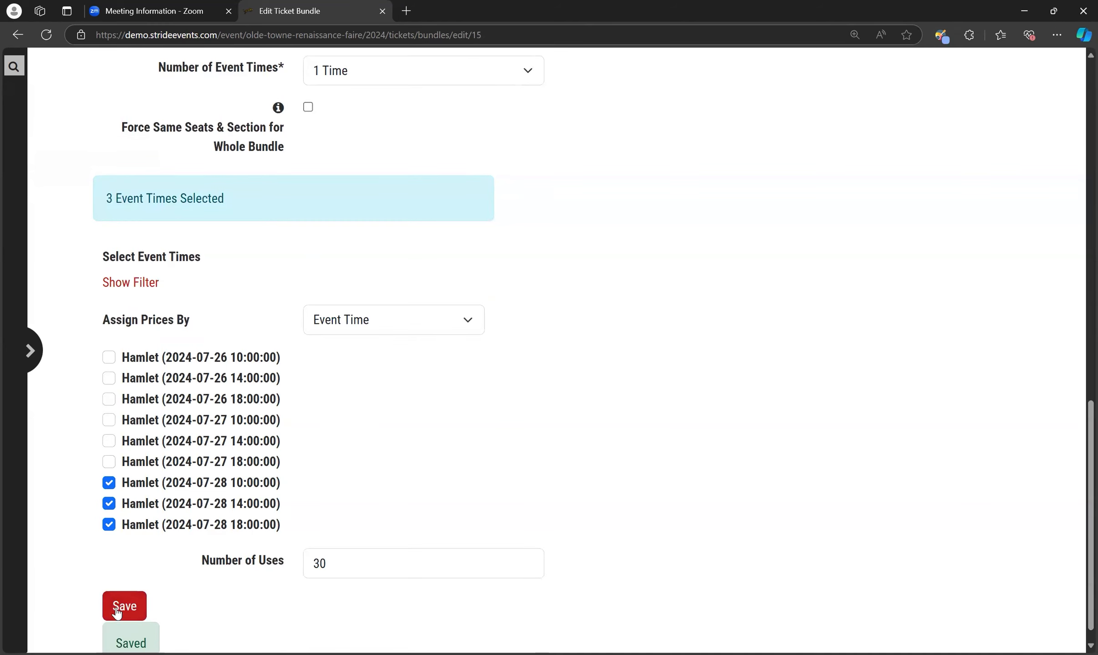
{"action": "scroll", "coordinate": [249, 559], "scroll_direction": "up", "scroll_amount": 12}
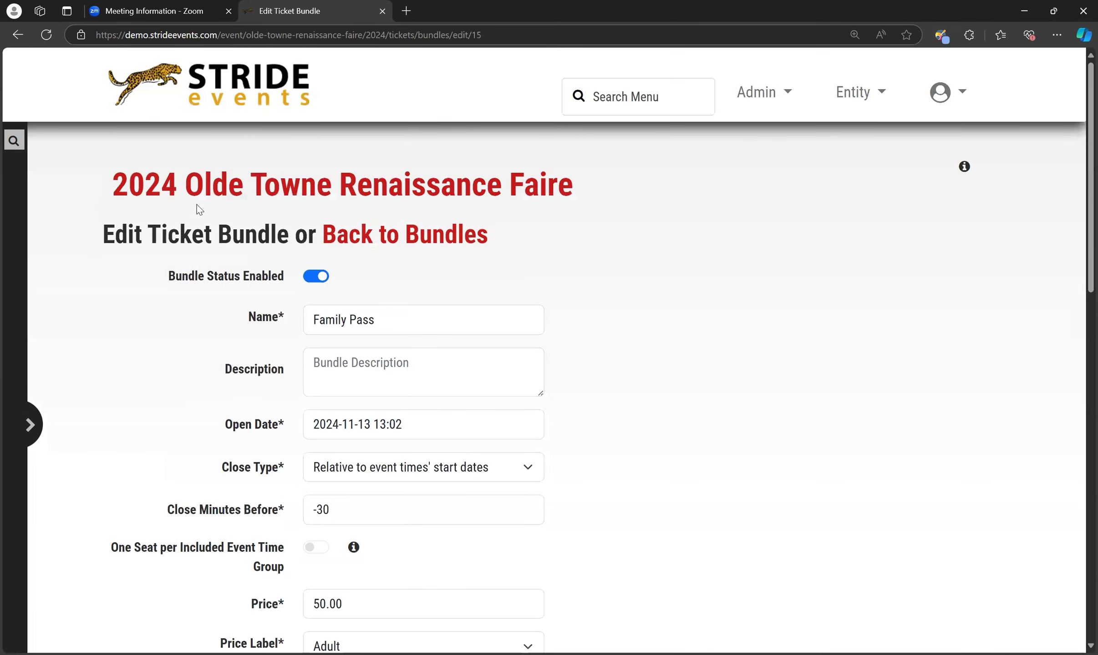
{"action": "left_click", "coordinate": [424, 234]}
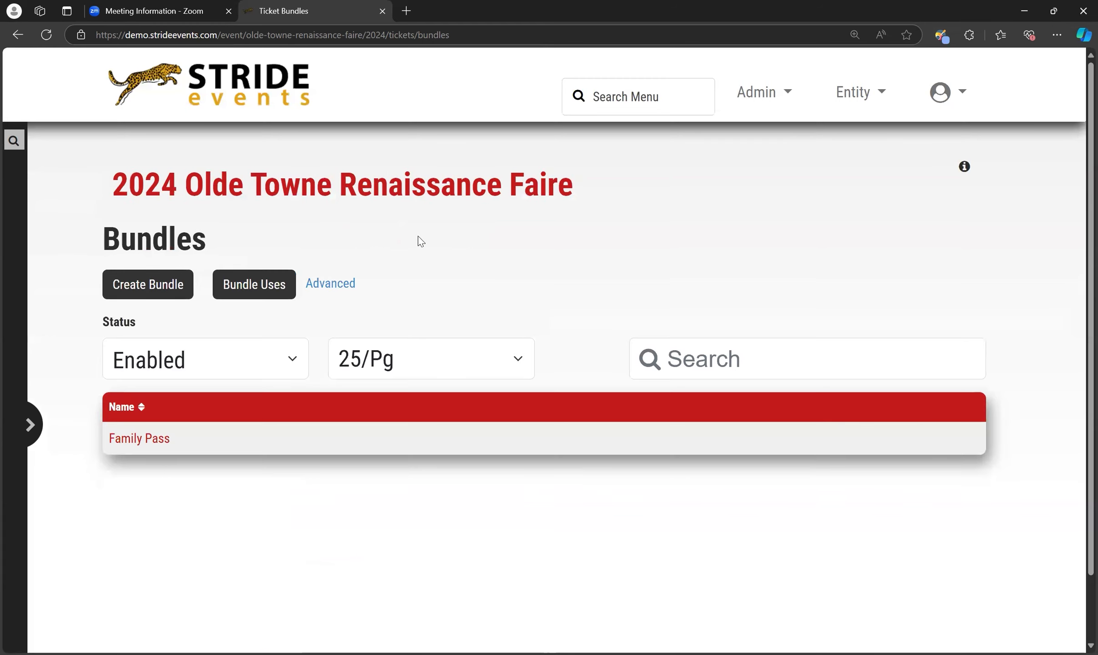